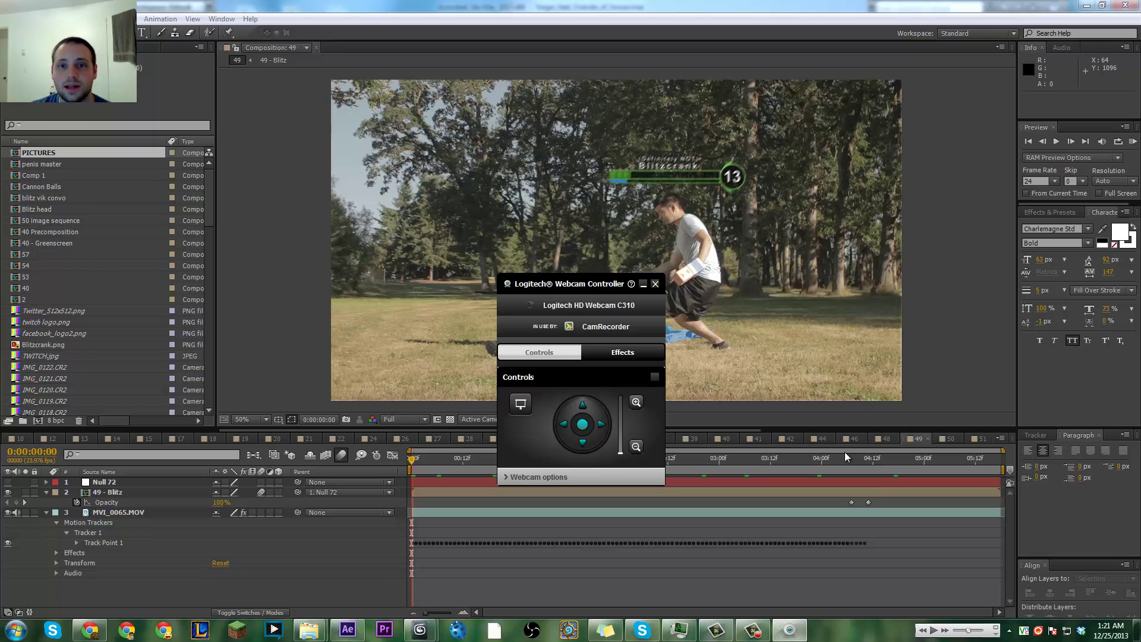
Step: Close the webcam controller window and scrub through composition 49 to examine how the Blitzcrank name plate follows the man's head
{"action": "left_click", "coordinate": [655, 284]}
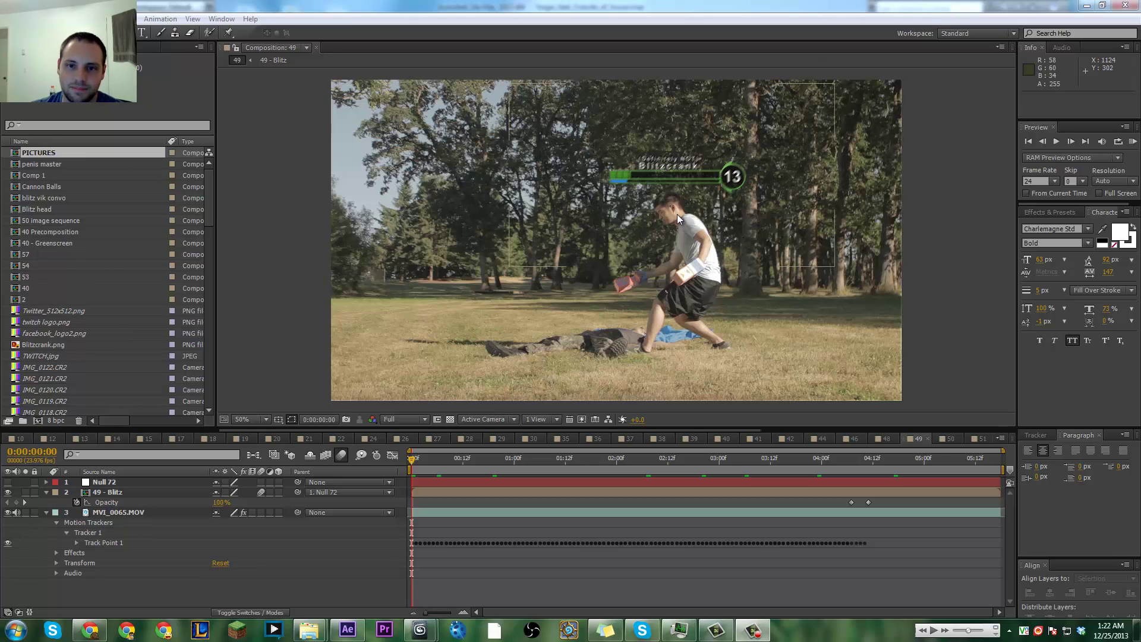
{"action": "left_click_drag", "start_coordinate": [454, 460], "coordinate": [510, 458]}
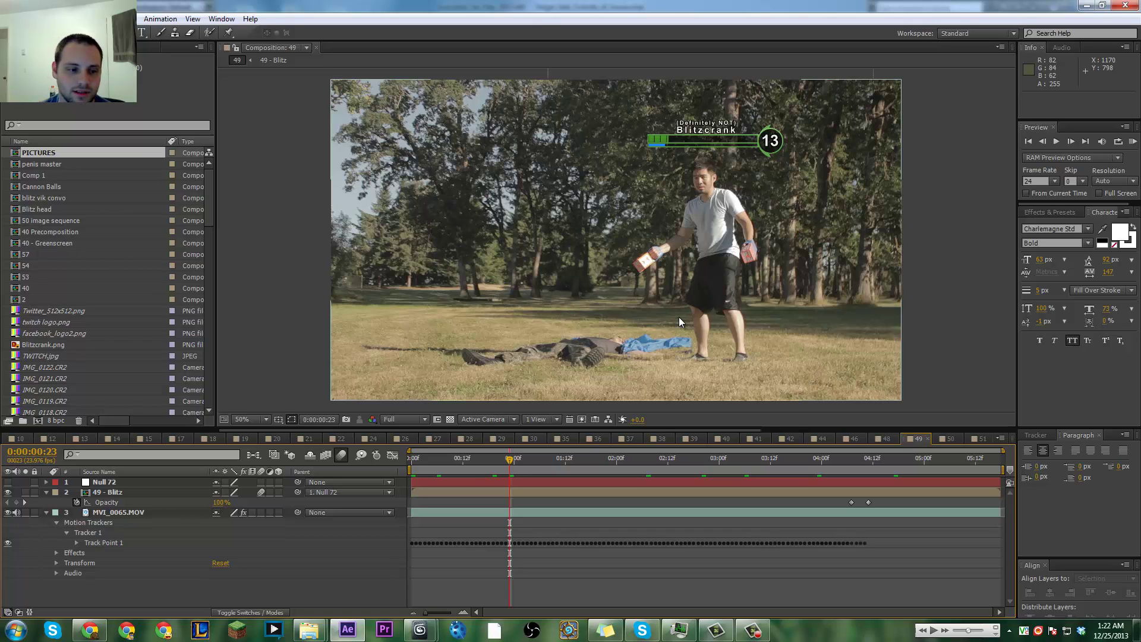
{"action": "left_click_drag", "start_coordinate": [516, 465], "coordinate": [816, 457]}
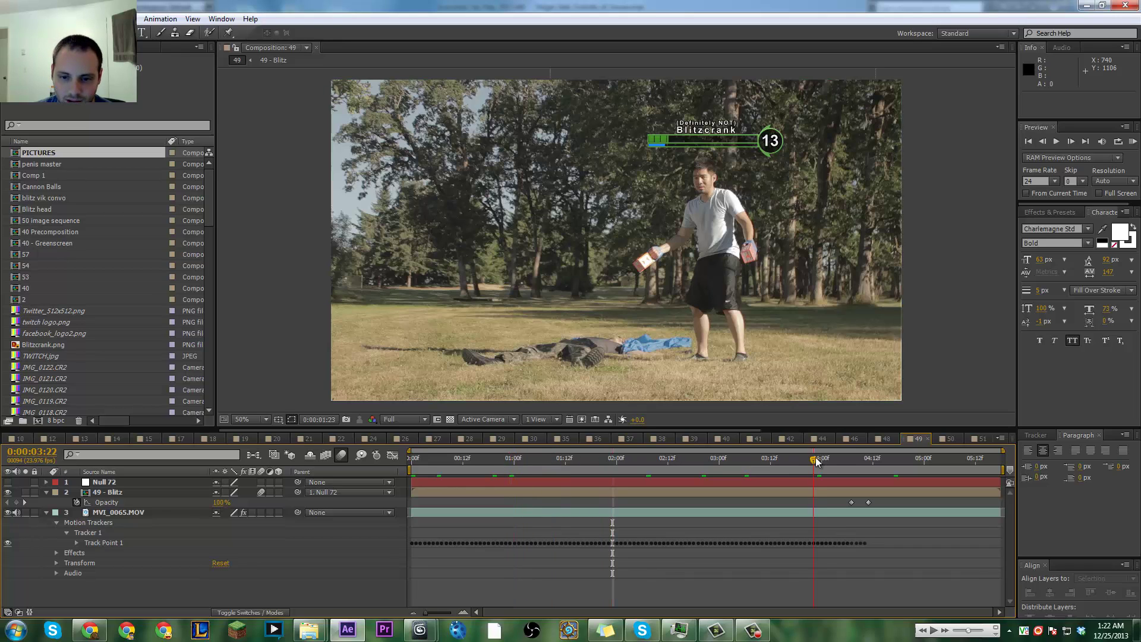
{"action": "left_click", "coordinate": [707, 458]}
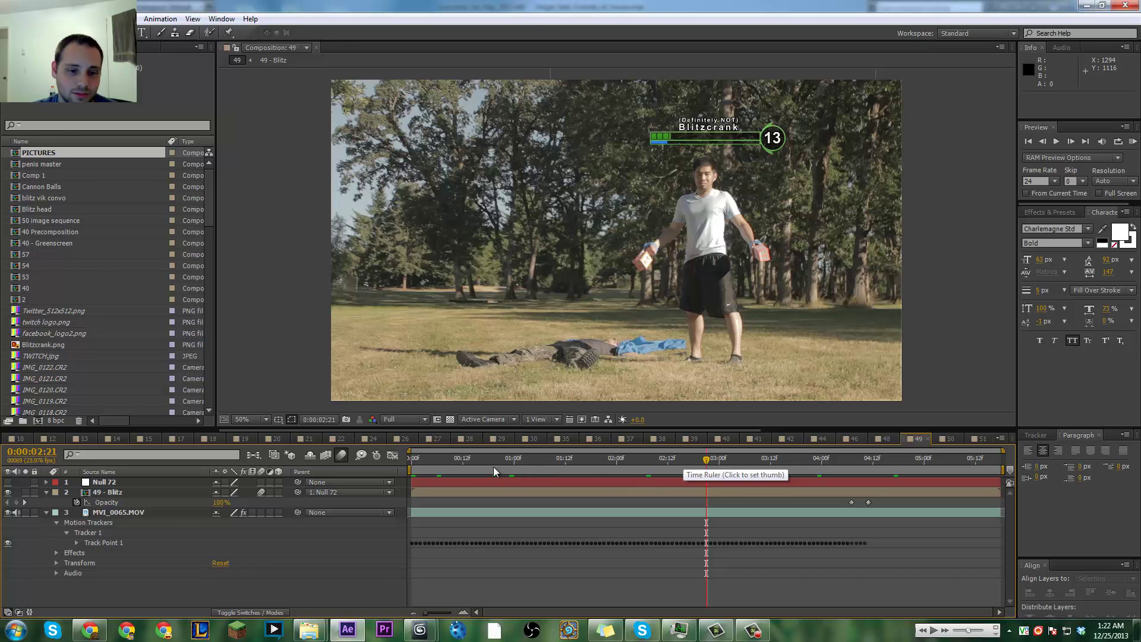
{"action": "left_click", "coordinate": [419, 460]}
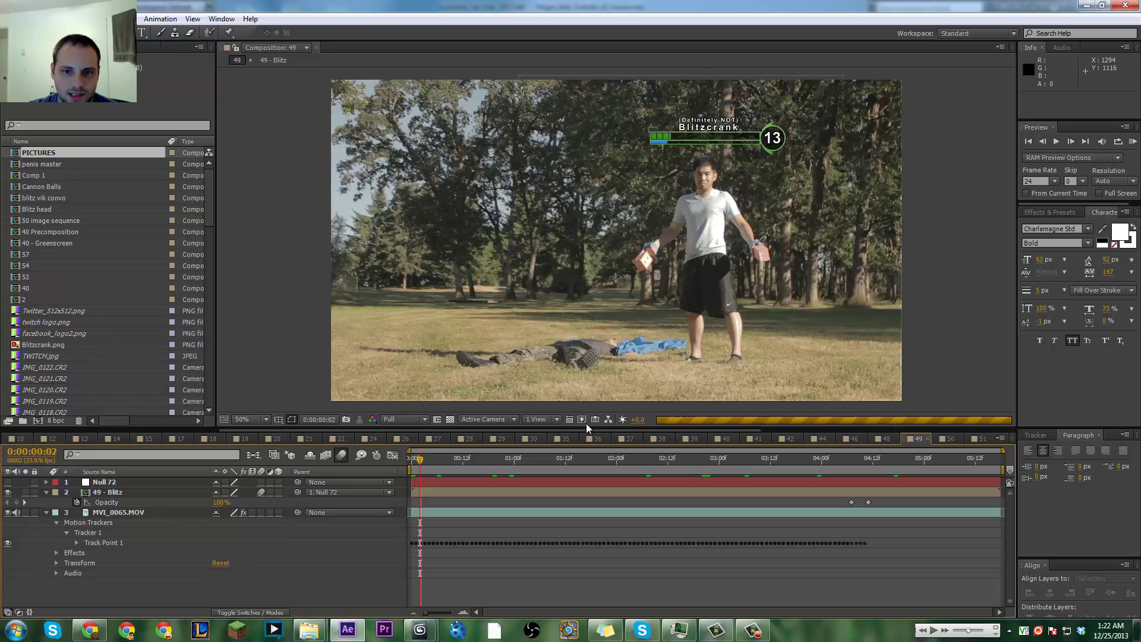
{"action": "left_click", "coordinate": [543, 458]}
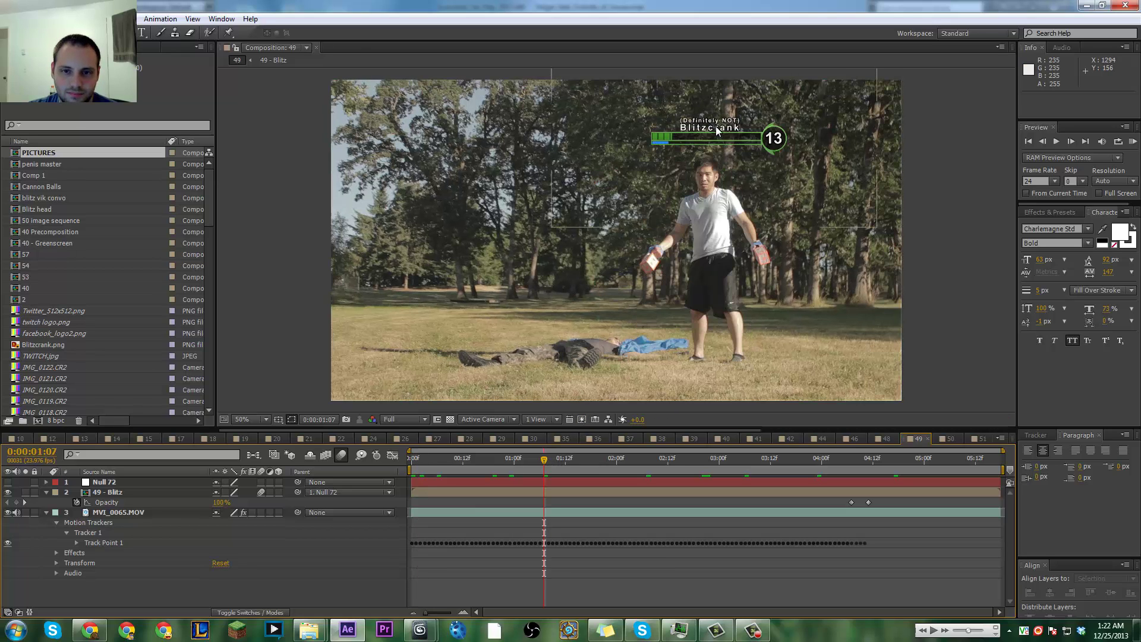
{"action": "left_click", "coordinate": [663, 461]}
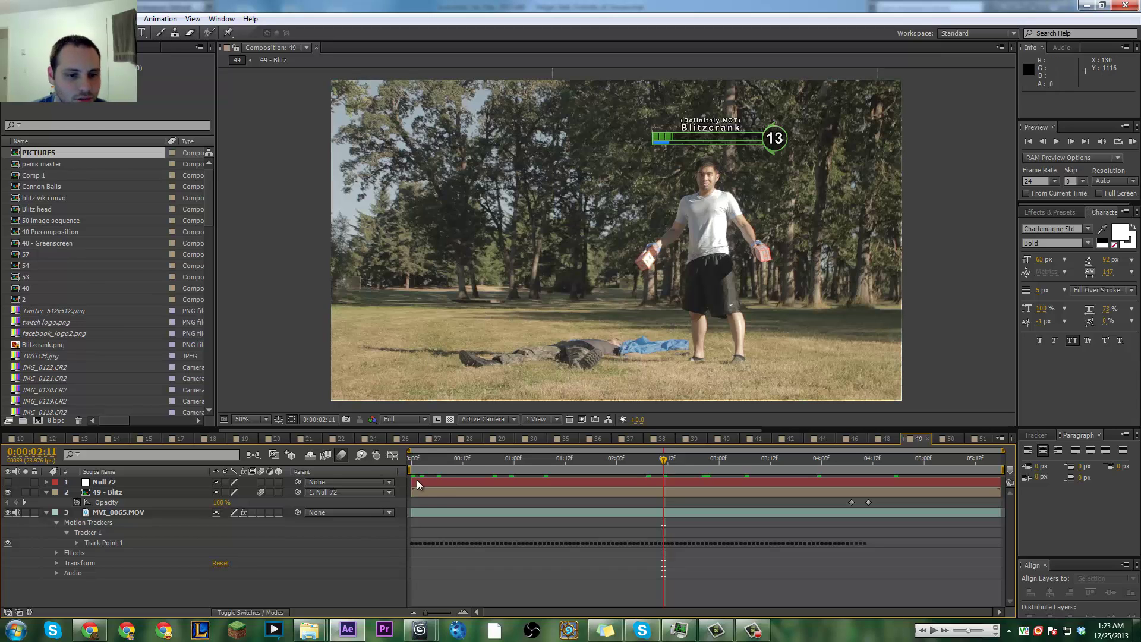
{"action": "left_click", "coordinate": [436, 459]}
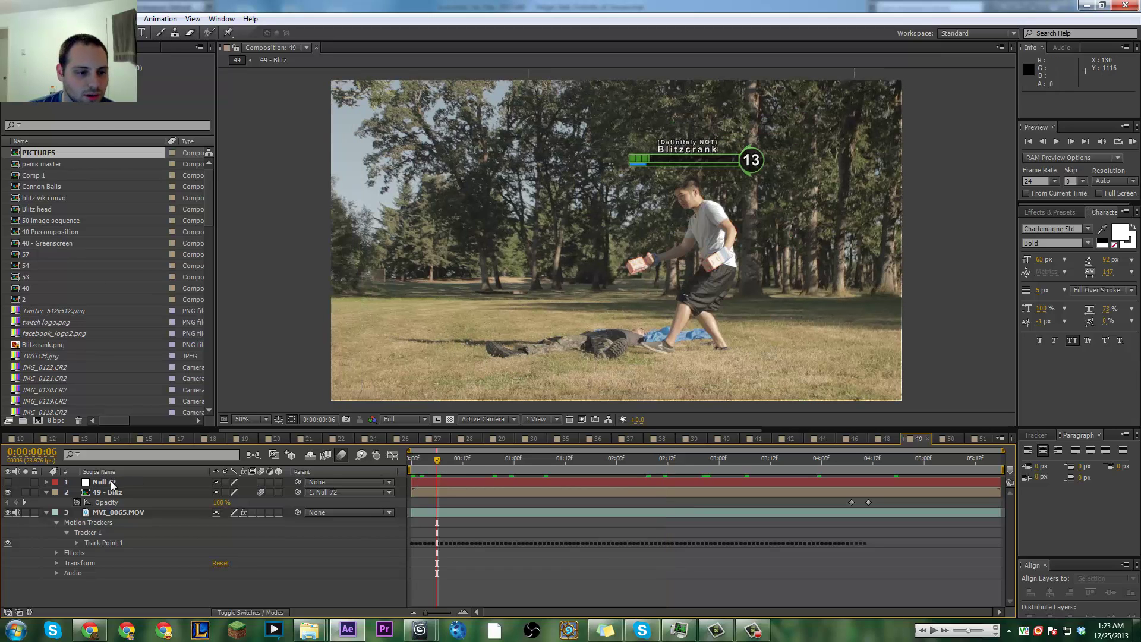
Step: Delete the Null 72 layer and the existing Tracker 1 on the MVI_0065.MOV layer
{"action": "left_click", "coordinate": [97, 525]}
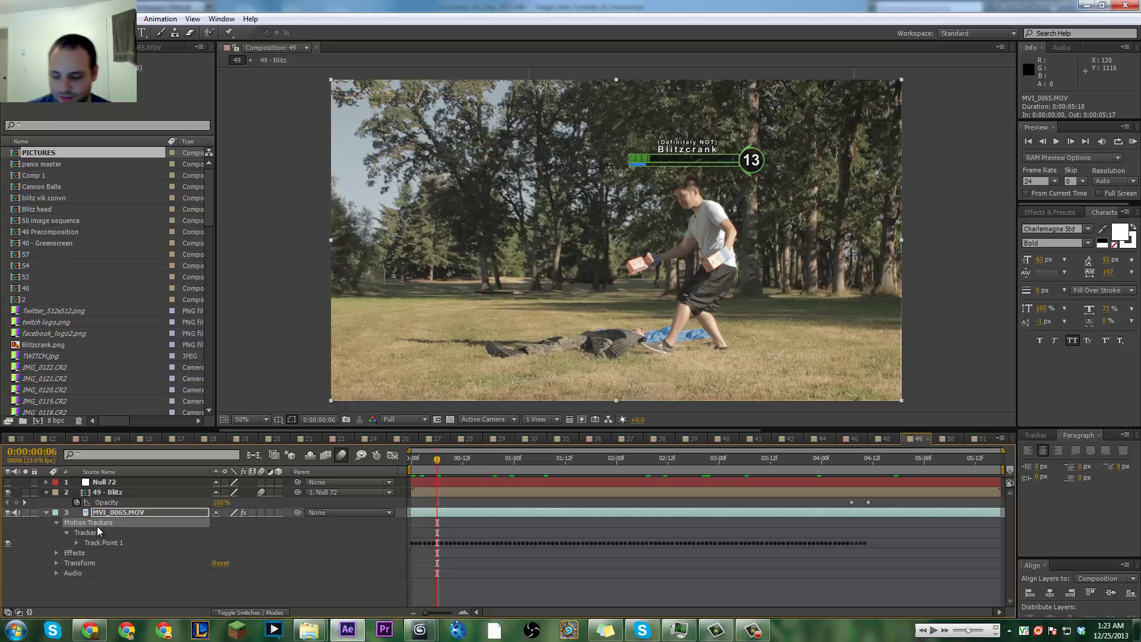
{"action": "left_click", "coordinate": [104, 483]}
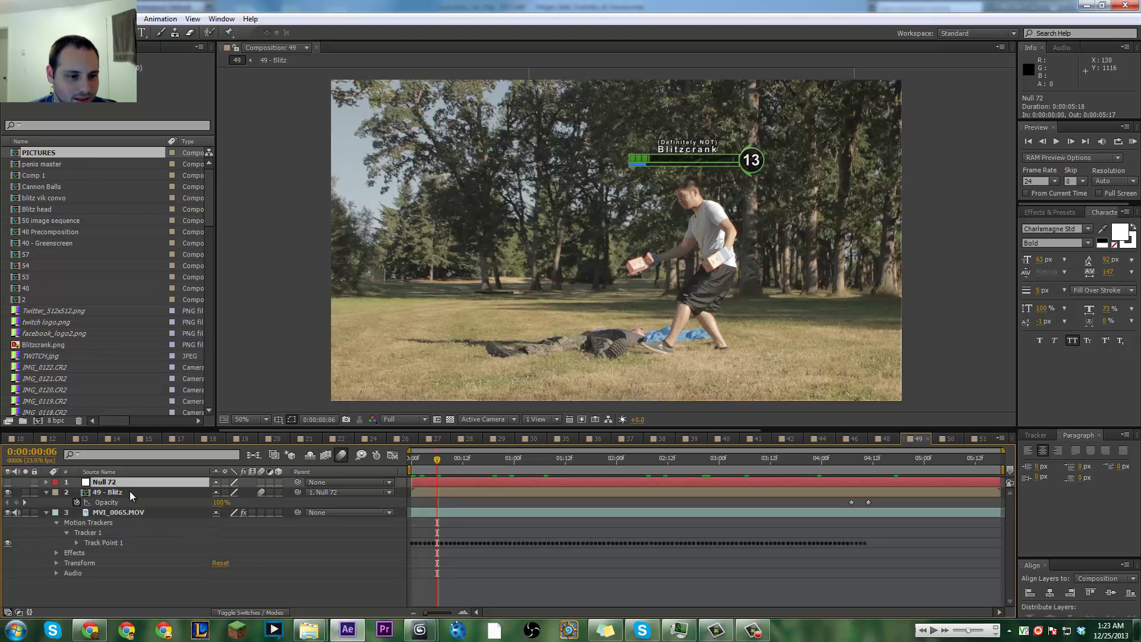
{"action": "key", "text": "Delete"}
{"action": "left_click", "coordinate": [95, 515]}
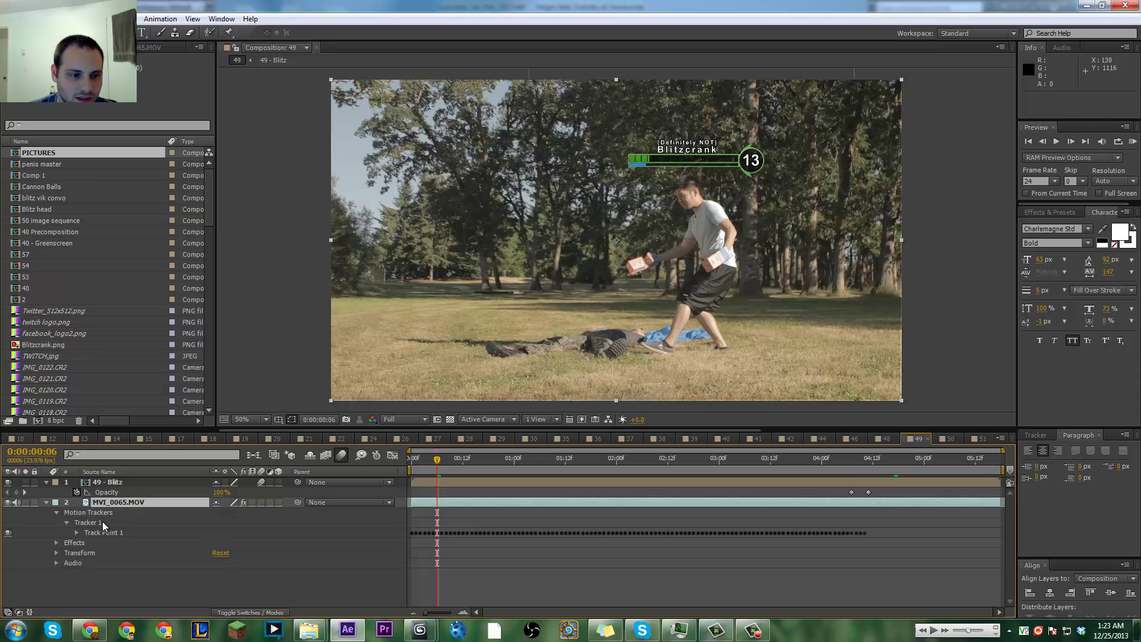
{"action": "left_click", "coordinate": [103, 522]}
{"action": "key", "text": "Delete"}
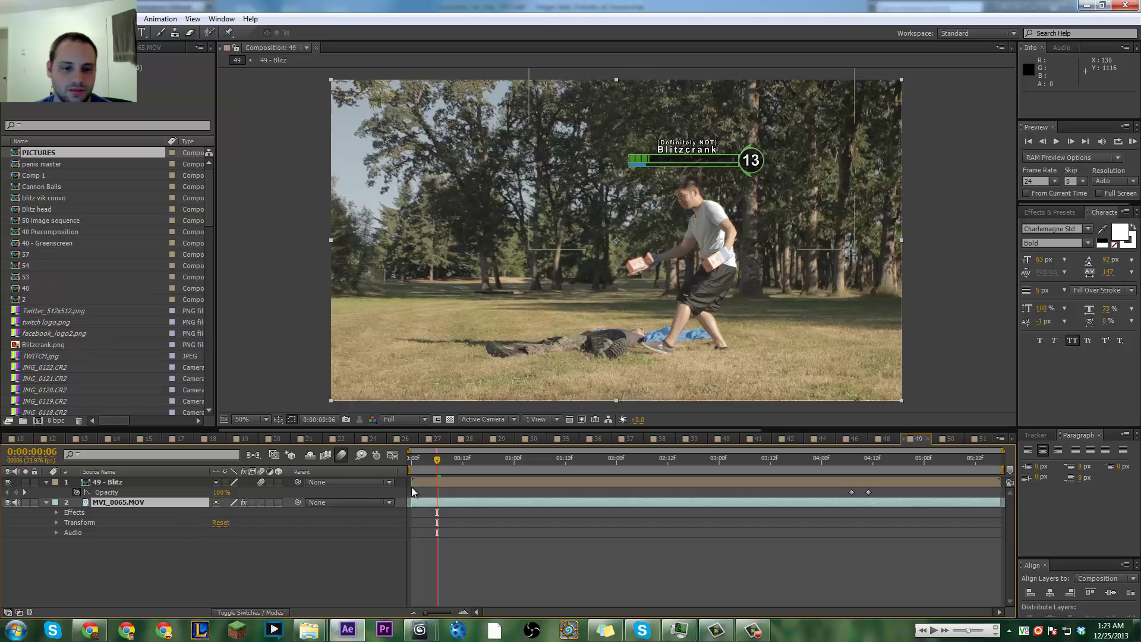
Step: At the first frame, place the 49 - Blitz name plate just above the man's head, at about 1146.5, 321.6
{"action": "left_click_drag", "start_coordinate": [438, 459], "coordinate": [401, 465]}
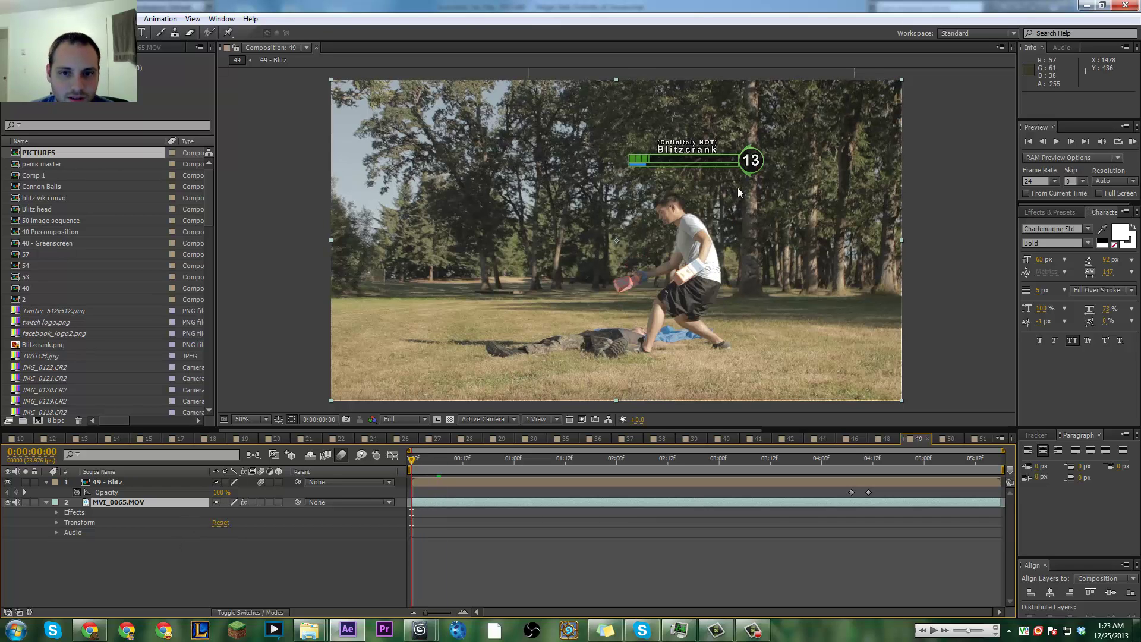
{"action": "left_click", "coordinate": [116, 482]}
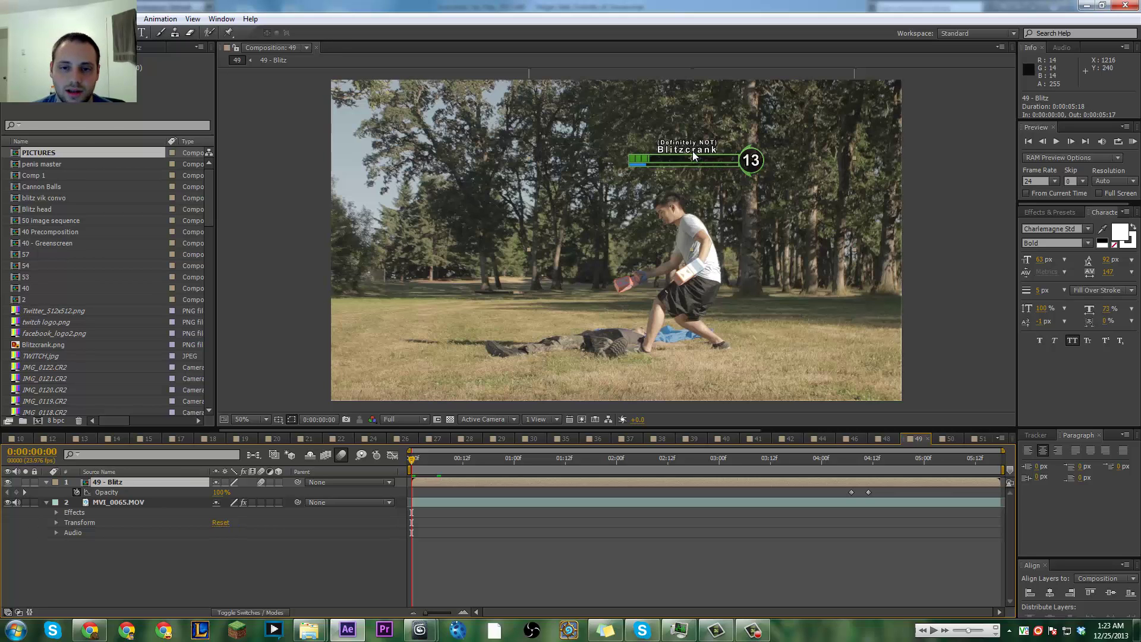
{"action": "mouse_move", "coordinate": [688, 152]}
{"action": "left_mouse_down"}
{"action": "mouse_move", "coordinate": [656, 169]}
{"action": "mouse_move", "coordinate": [532, 172]}
{"action": "mouse_move", "coordinate": [688, 180]}
{"action": "mouse_move", "coordinate": [672, 171]}
{"action": "mouse_move", "coordinate": [815, 162]}
{"action": "mouse_move", "coordinate": [691, 166]}
{"action": "left_mouse_up"}
{"action": "left_click_drag", "start_coordinate": [417, 469], "coordinate": [526, 468]}
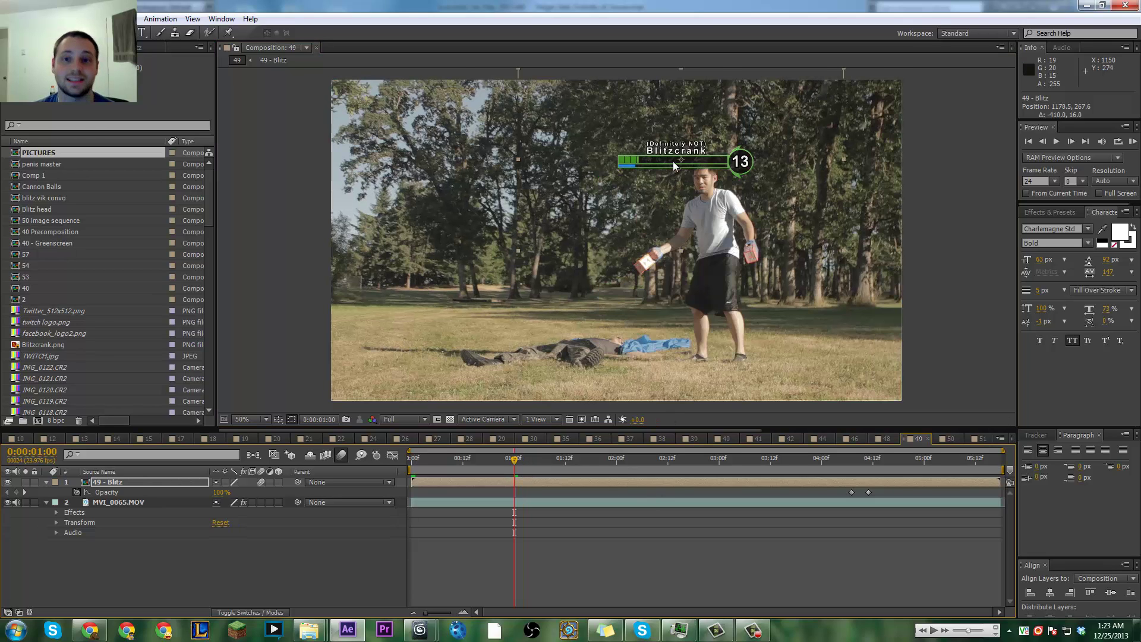
{"action": "left_click_drag", "start_coordinate": [511, 458], "coordinate": [400, 468]}
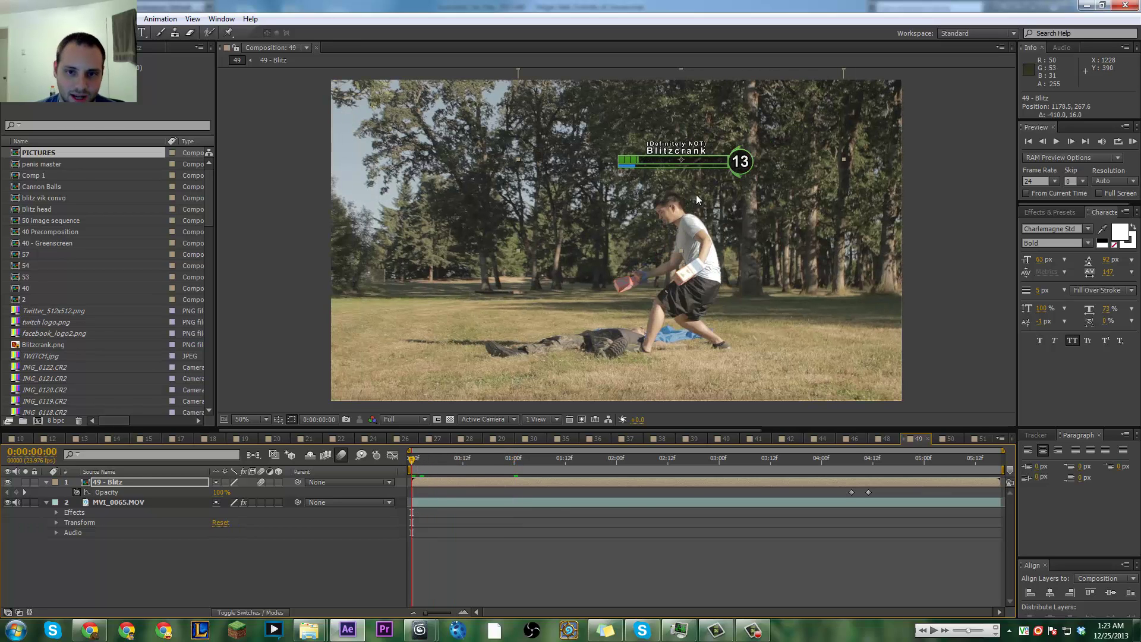
{"action": "left_click_drag", "start_coordinate": [706, 165], "coordinate": [697, 178]}
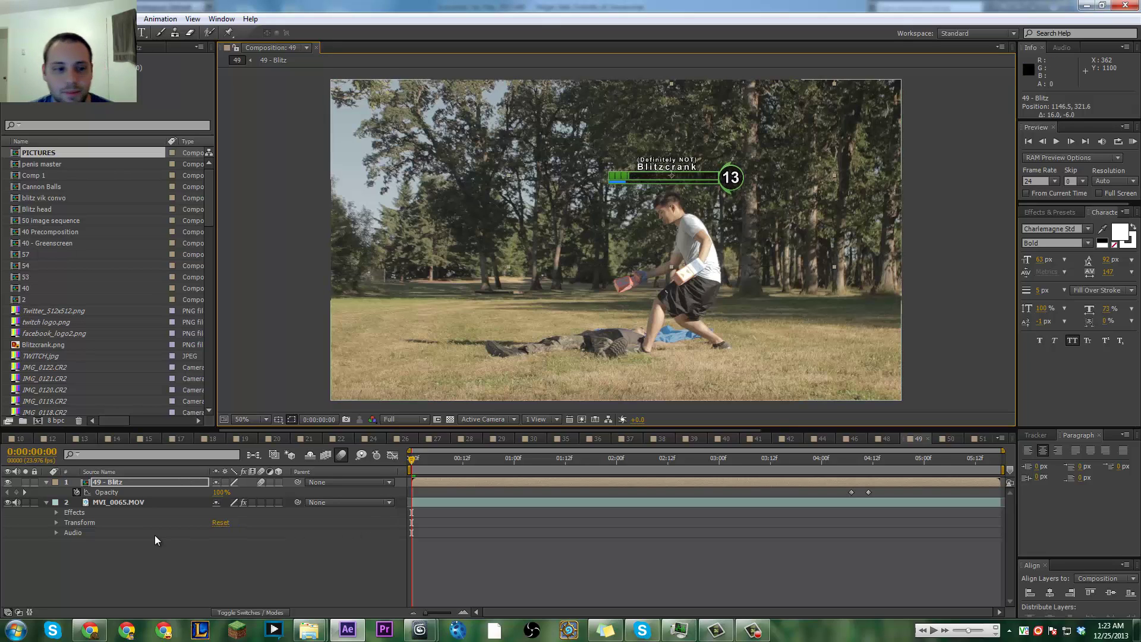
{"action": "left_click", "coordinate": [140, 570]}
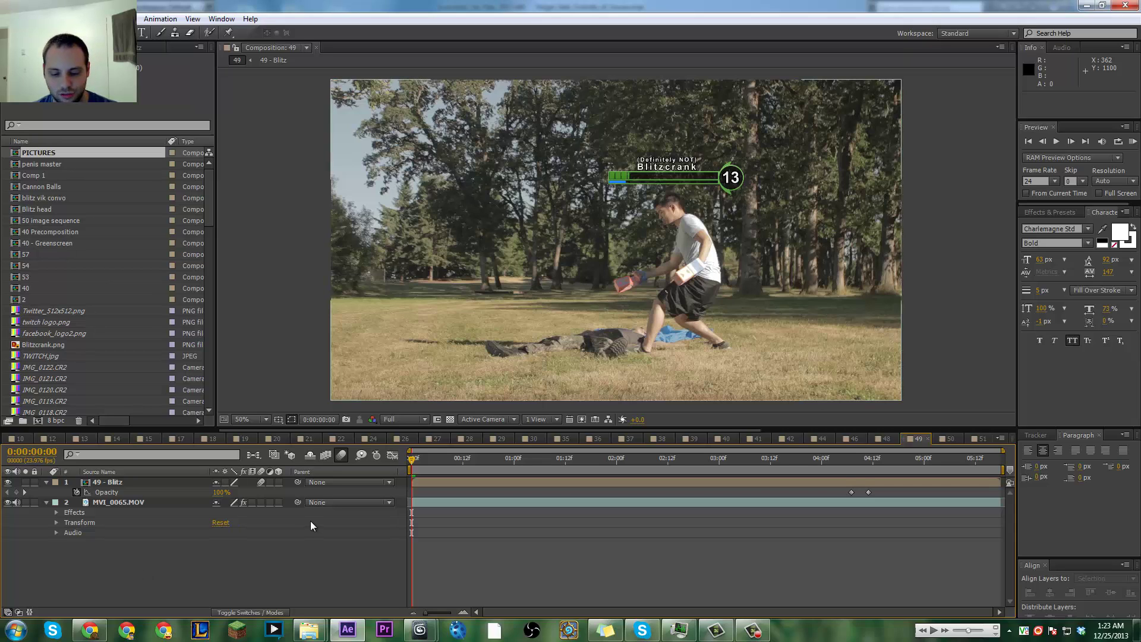
Step: Add a new null object layer to the composition
{"action": "key", "text": "ctrl+alt+shift+y"}
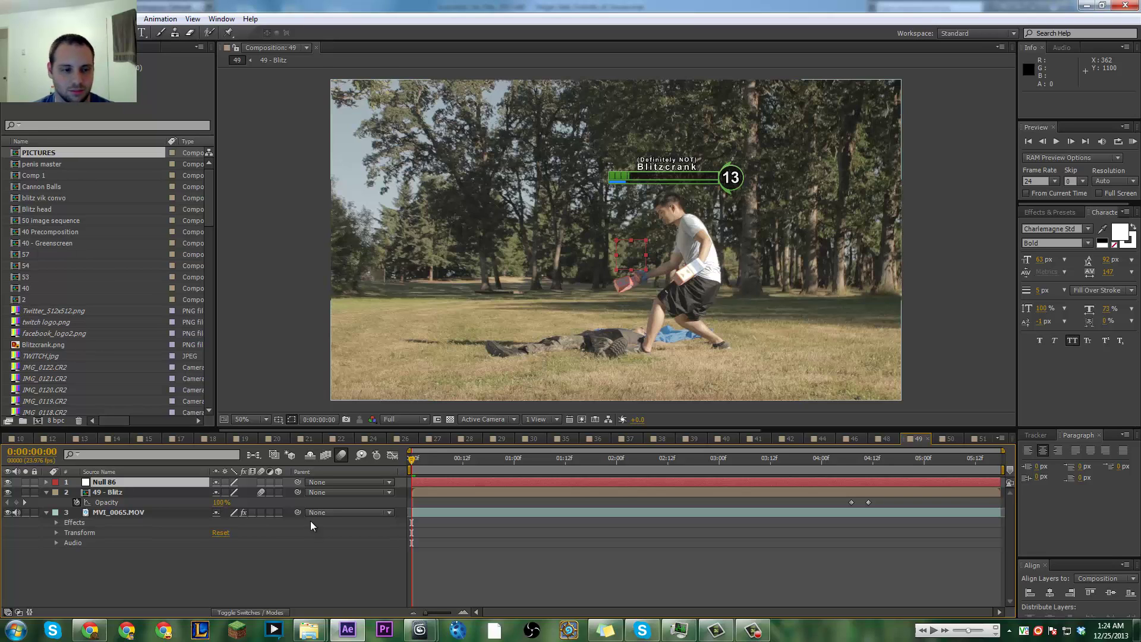
{"action": "left_click", "coordinate": [173, 565]}
{"action": "left_click", "coordinate": [116, 483]}
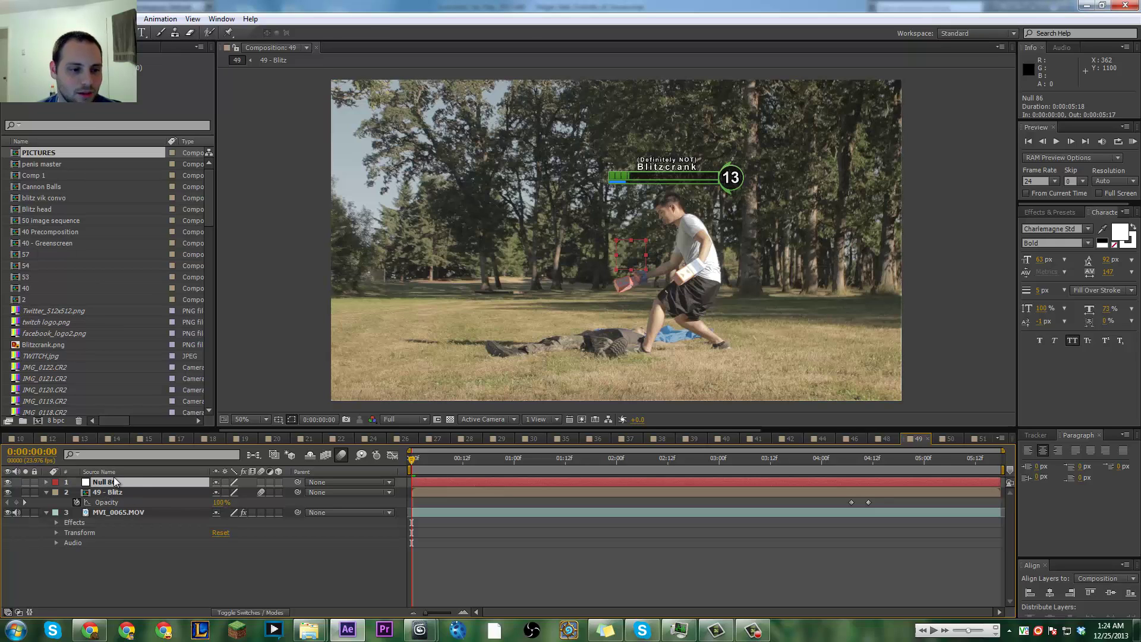
Step: Select the MVI_0065.MOV footage layer and shrink the Align panel to make room for the tracking controls
{"action": "left_click", "coordinate": [121, 513]}
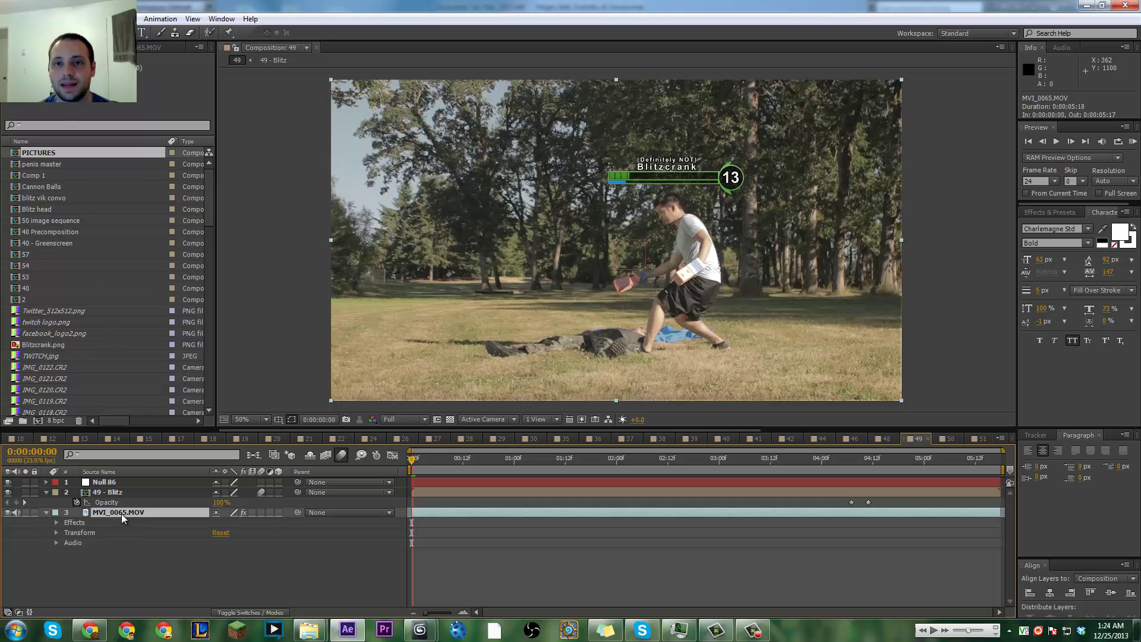
{"action": "left_click", "coordinate": [128, 556]}
{"action": "left_click", "coordinate": [133, 511]}
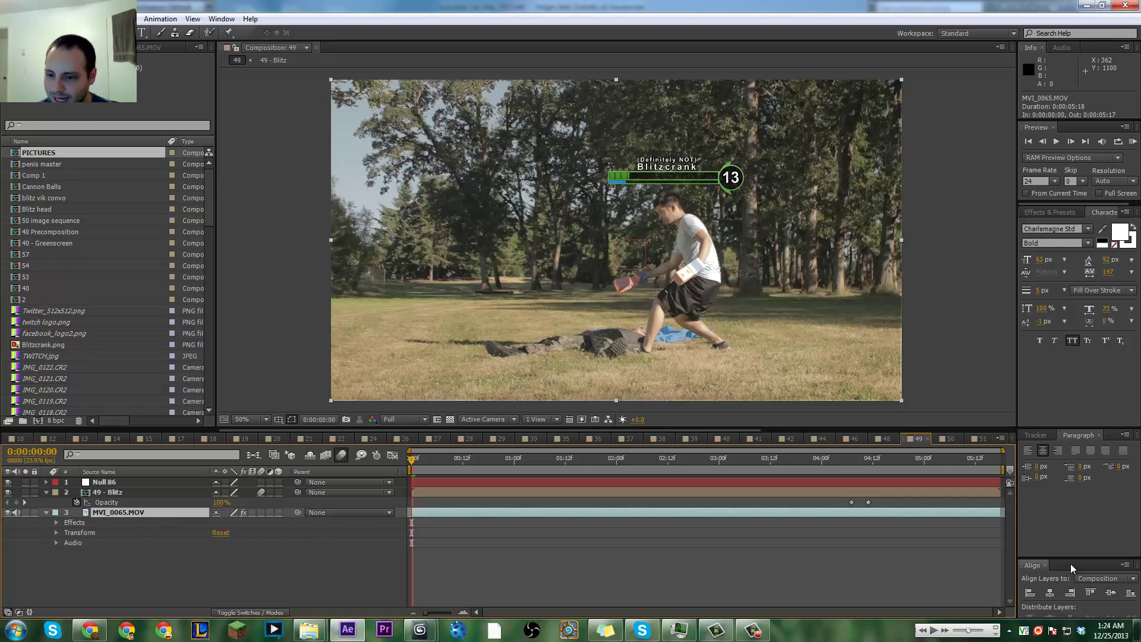
{"action": "left_click", "coordinate": [1050, 592]}
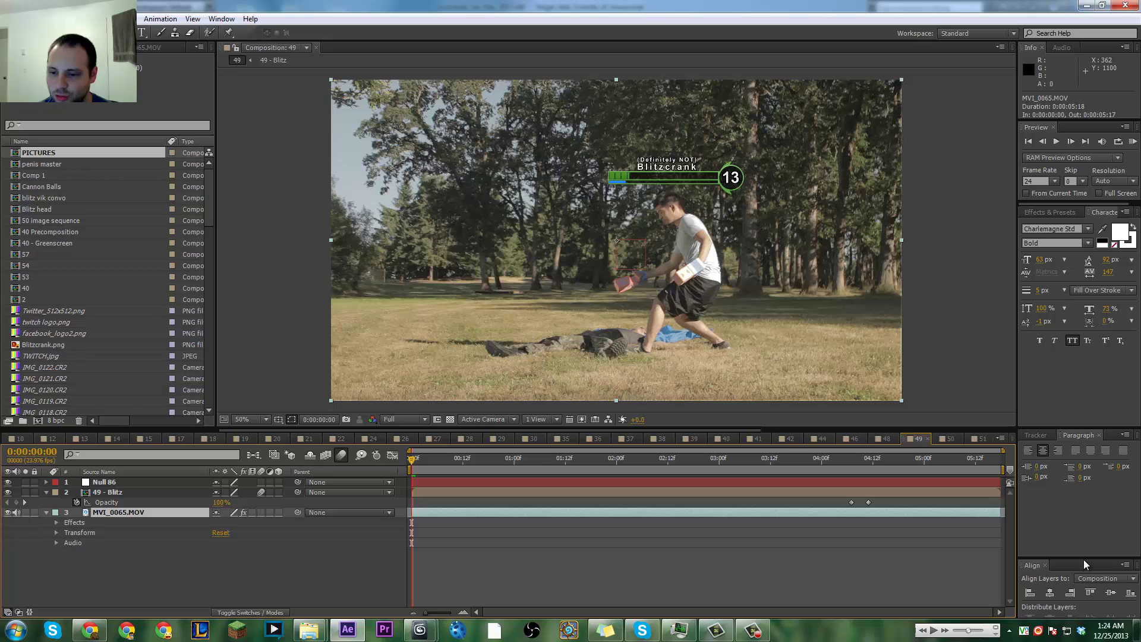
{"action": "left_click_drag", "start_coordinate": [1084, 559], "coordinate": [1090, 605]}
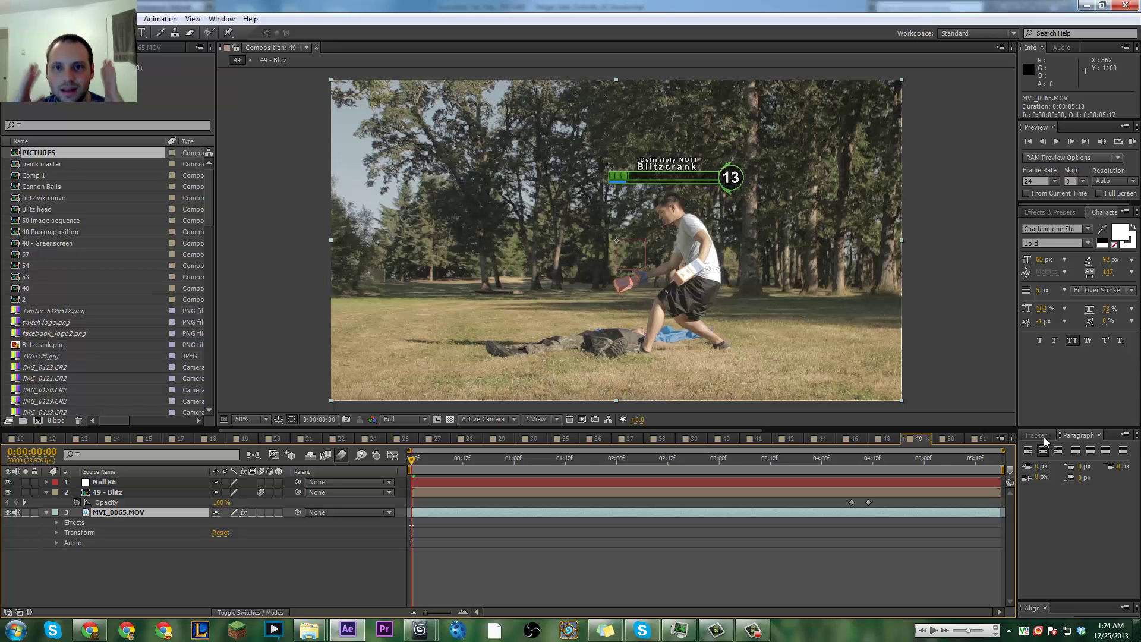
Step: Bring up the tracking controls and start Track Motion on the MVI_0065.MOV layer
{"action": "left_click", "coordinate": [1043, 437]}
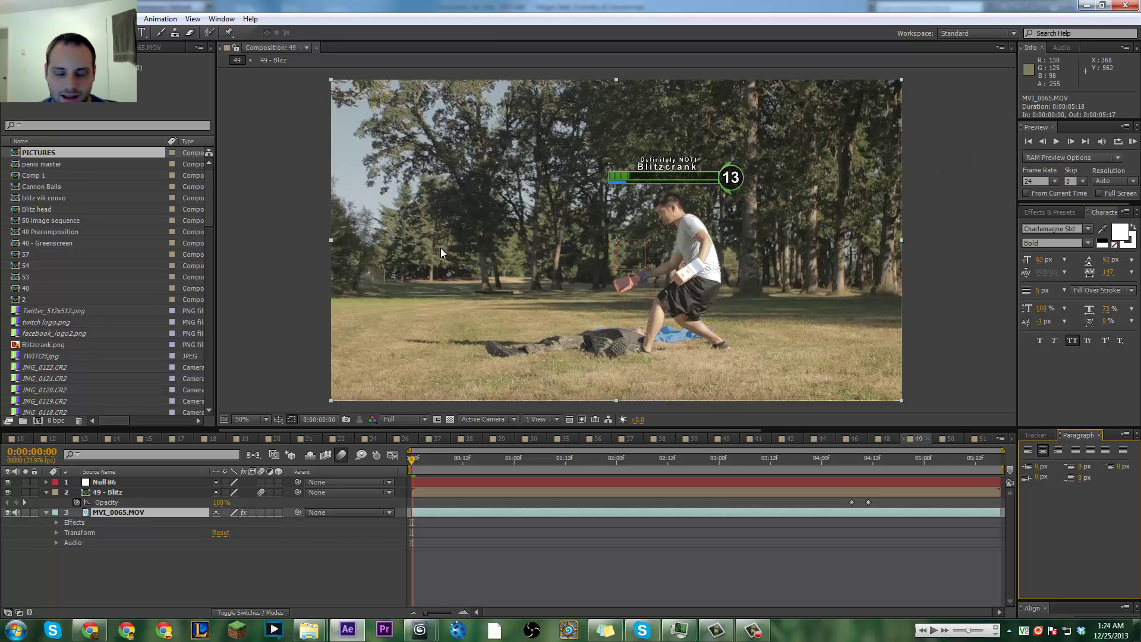
{"action": "left_click", "coordinate": [1036, 435]}
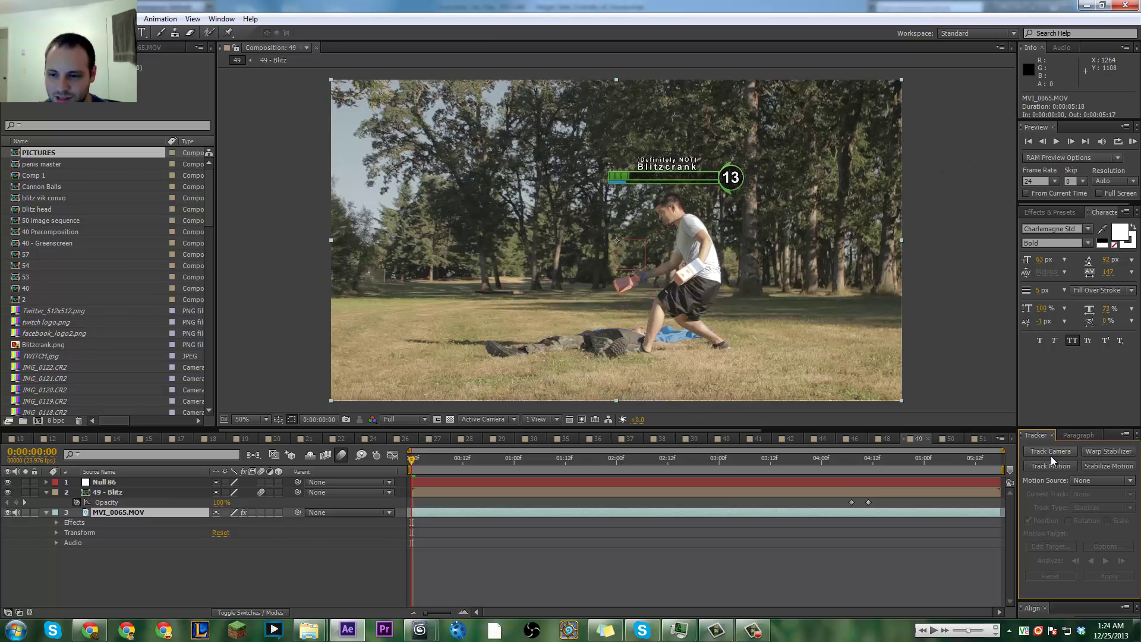
{"action": "left_click", "coordinate": [1075, 435]}
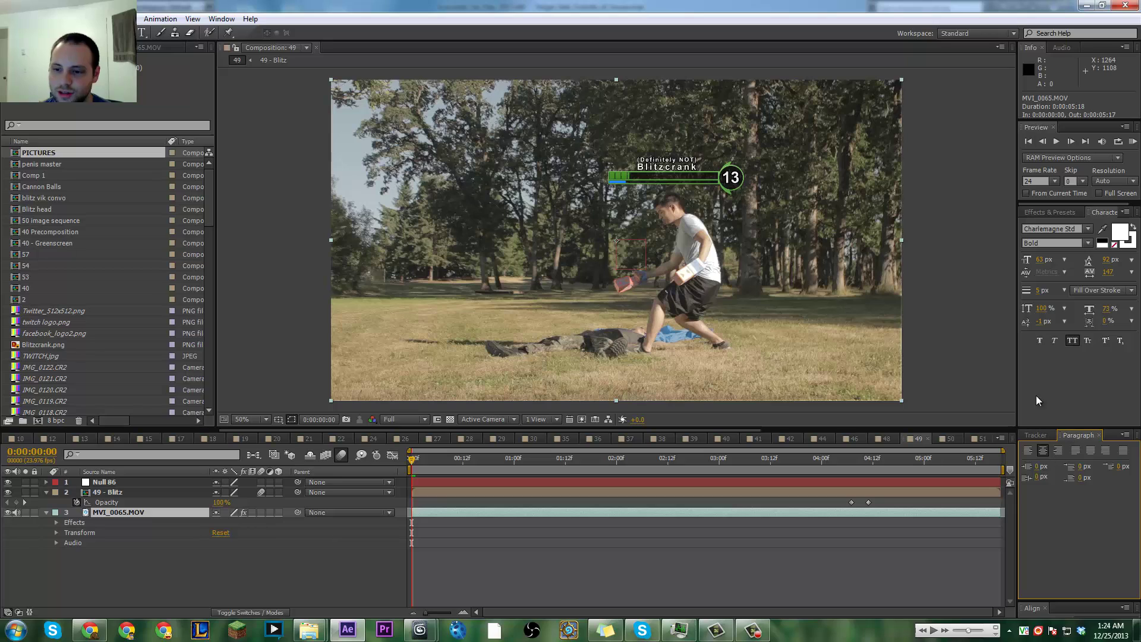
{"action": "left_click", "coordinate": [1042, 432]}
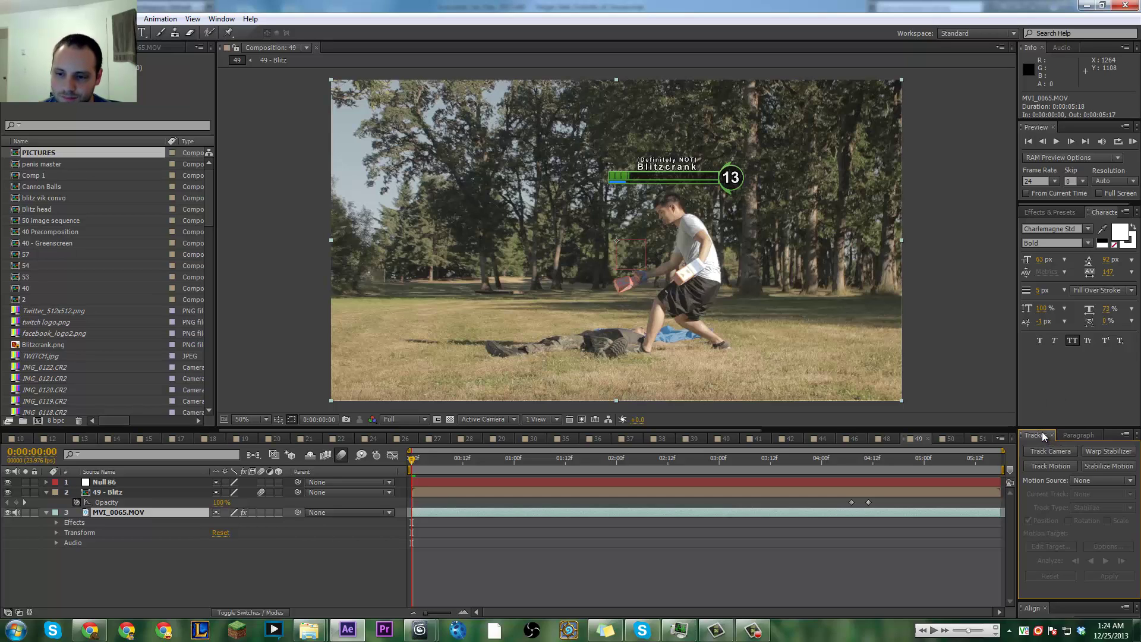
{"action": "left_click", "coordinate": [1072, 433]}
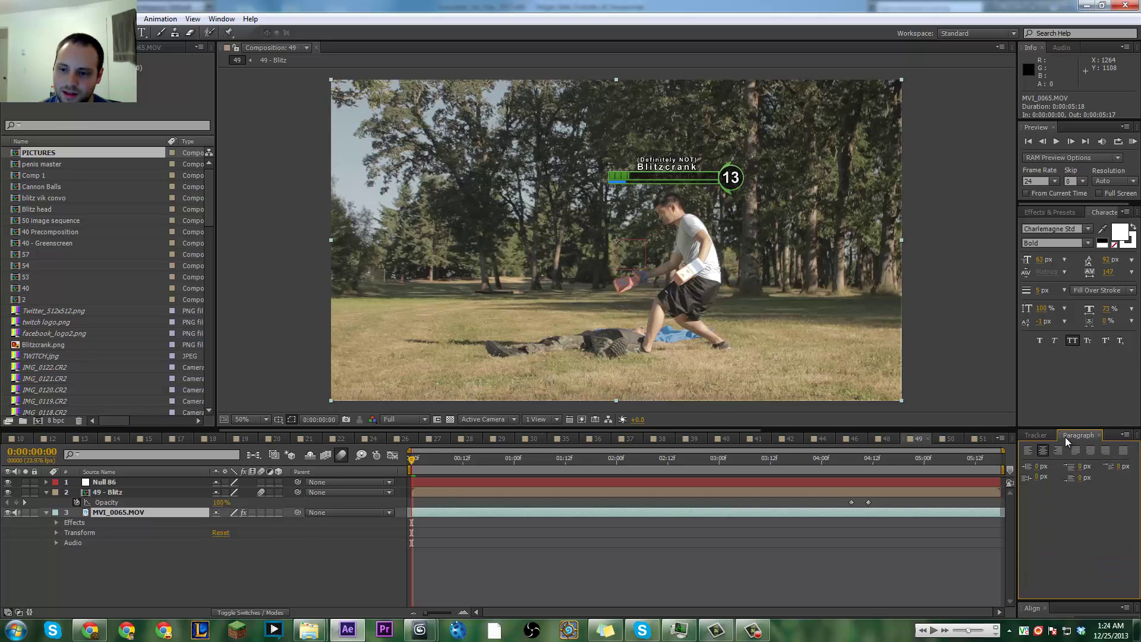
{"action": "left_click", "coordinate": [1041, 436]}
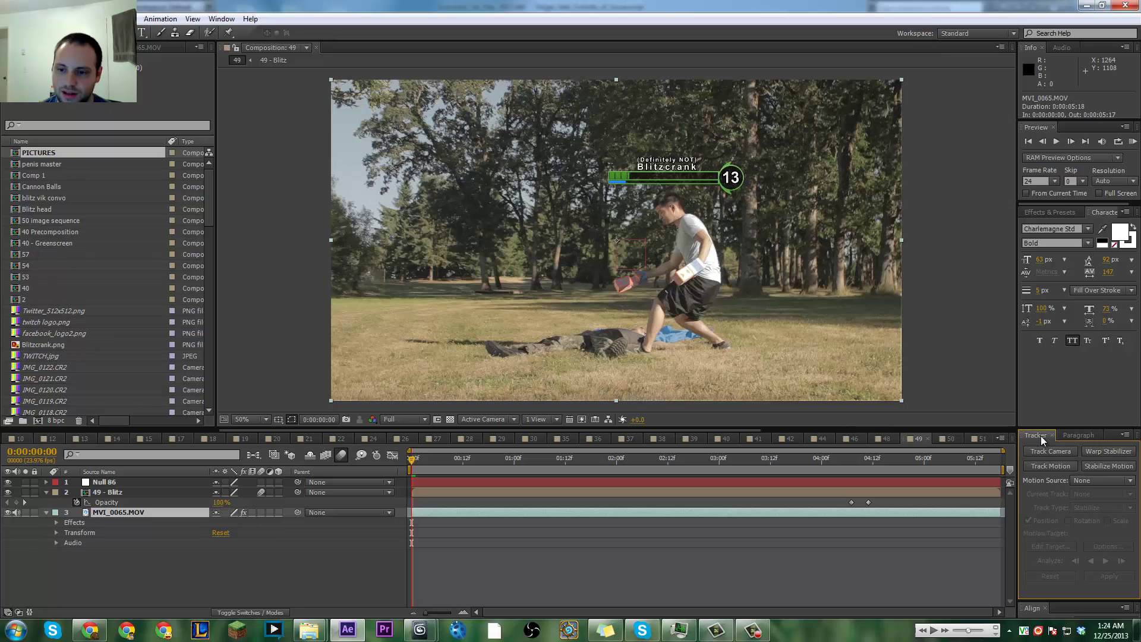
{"action": "left_click", "coordinate": [1050, 466]}
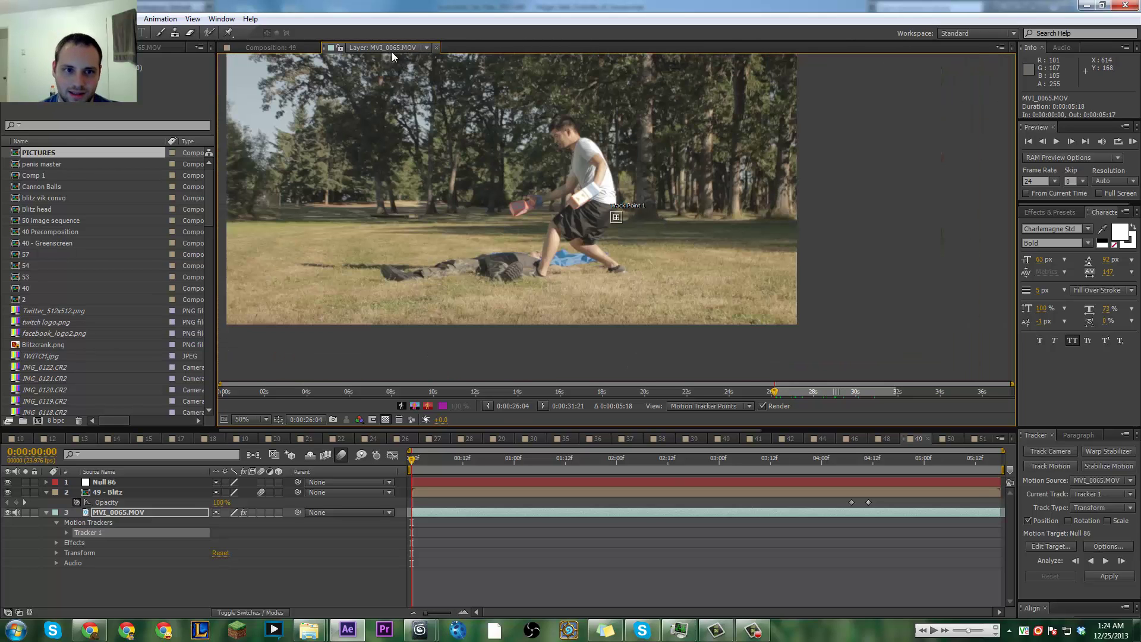
Step: Move Track Point 1 in the MVI_0065.MOV layer view onto the dark hair of the man's head at the first frame
{"action": "left_click_drag", "start_coordinate": [694, 163], "coordinate": [780, 220]}
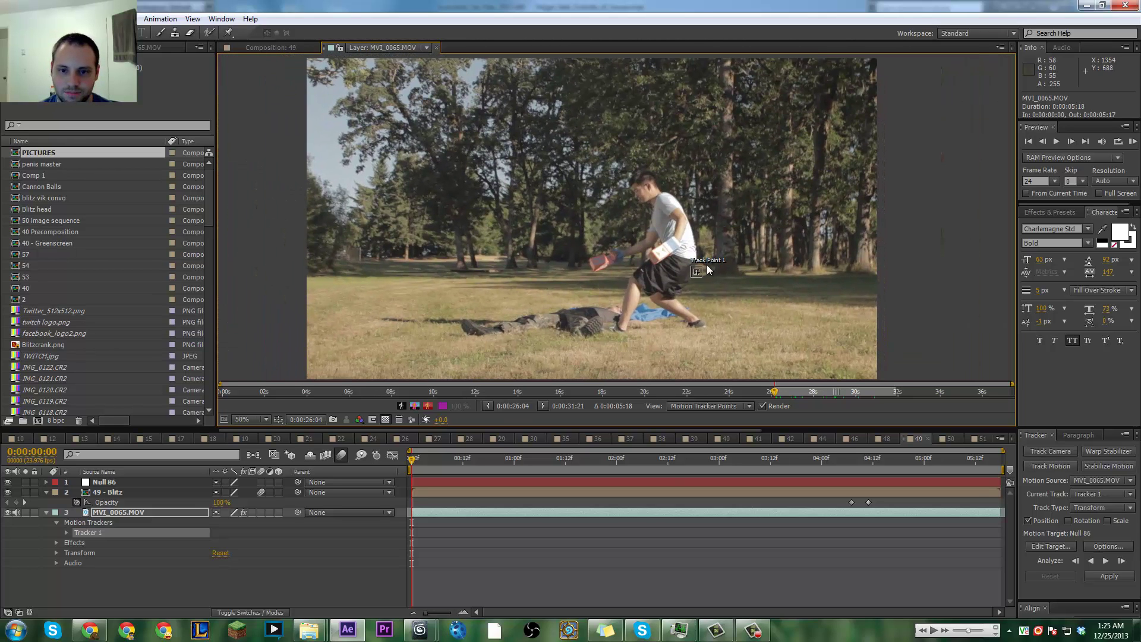
{"action": "scroll", "coordinate": [707, 271], "scroll_direction": "up", "scroll_amount": 4}
{"action": "left_click_drag", "start_coordinate": [673, 207], "coordinate": [609, 166]}
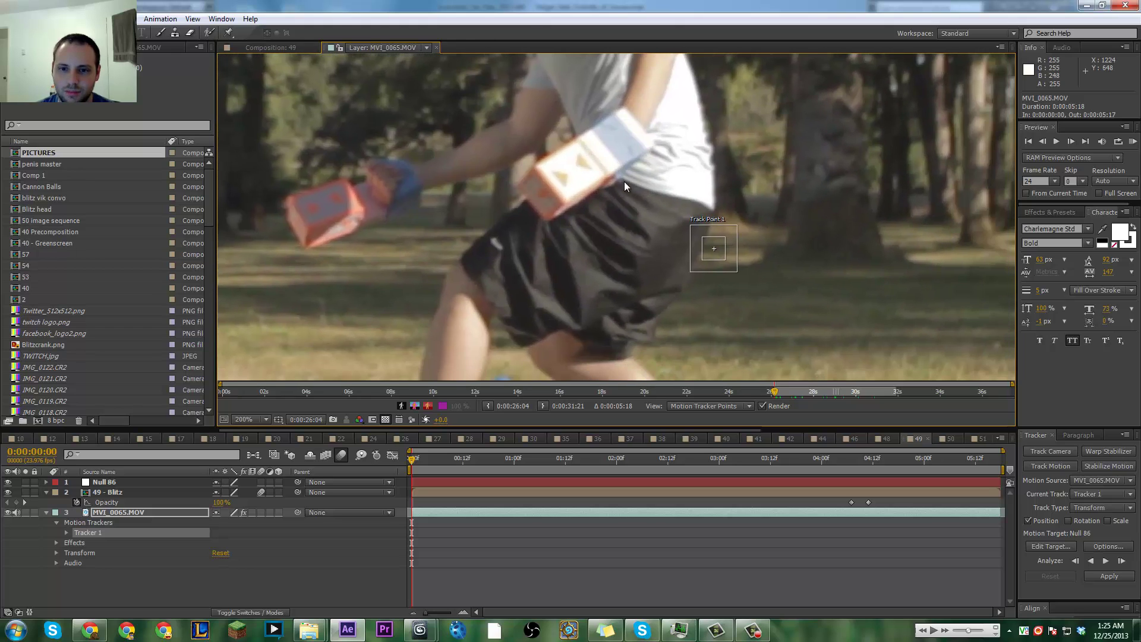
{"action": "scroll", "coordinate": [703, 230], "scroll_direction": "down", "scroll_amount": 4}
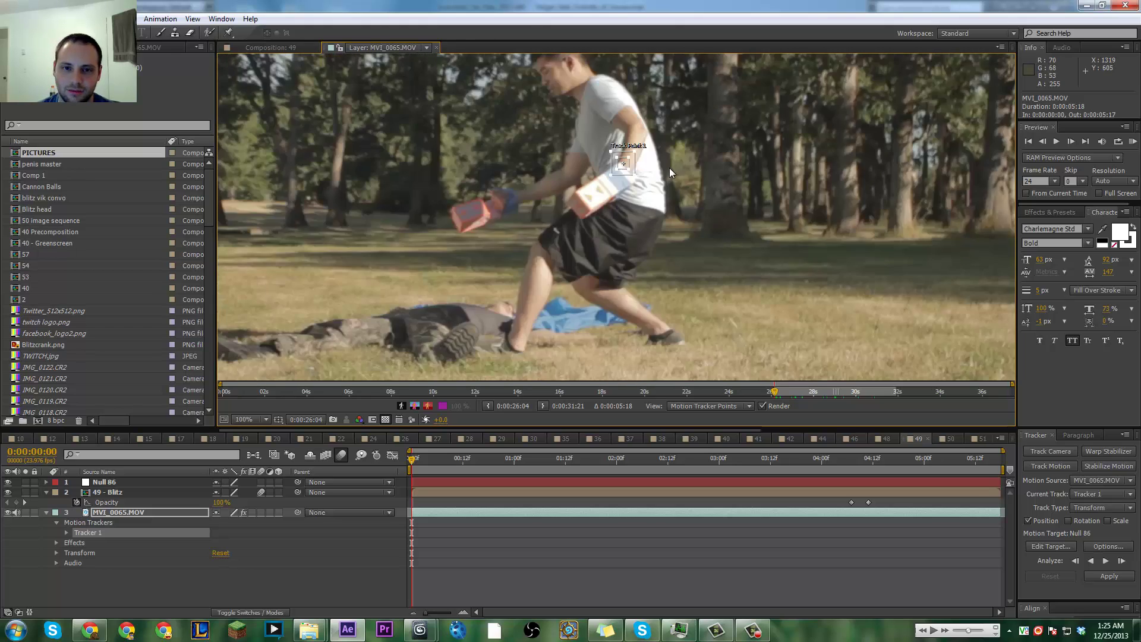
{"action": "scroll", "coordinate": [666, 185], "scroll_direction": "up", "scroll_amount": 2}
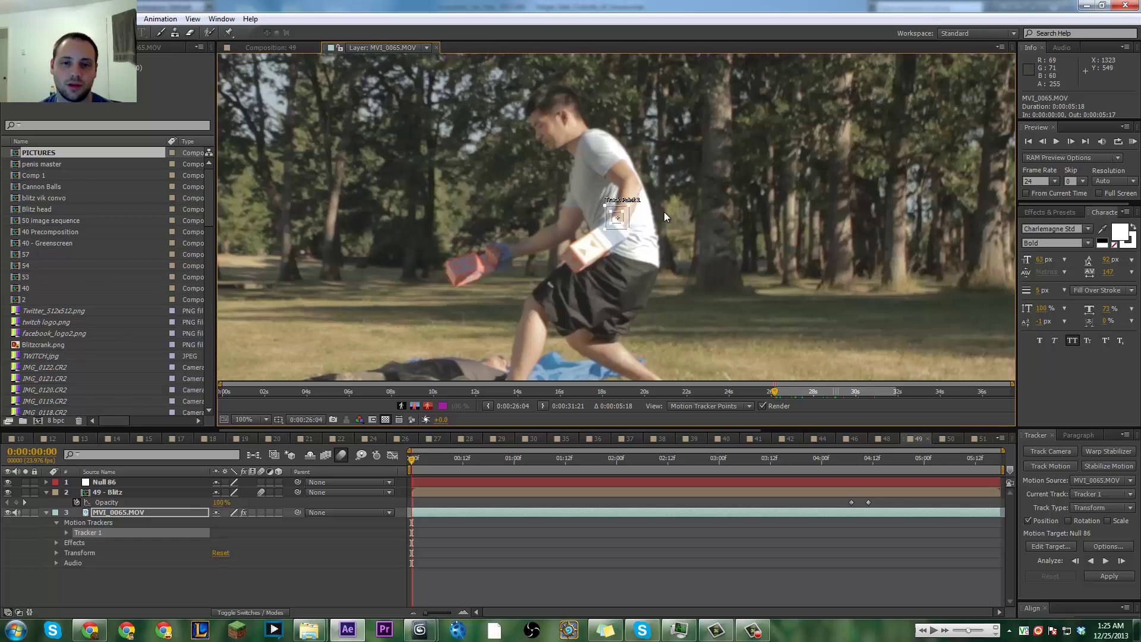
{"action": "left_click_drag", "start_coordinate": [664, 211], "coordinate": [699, 246]}
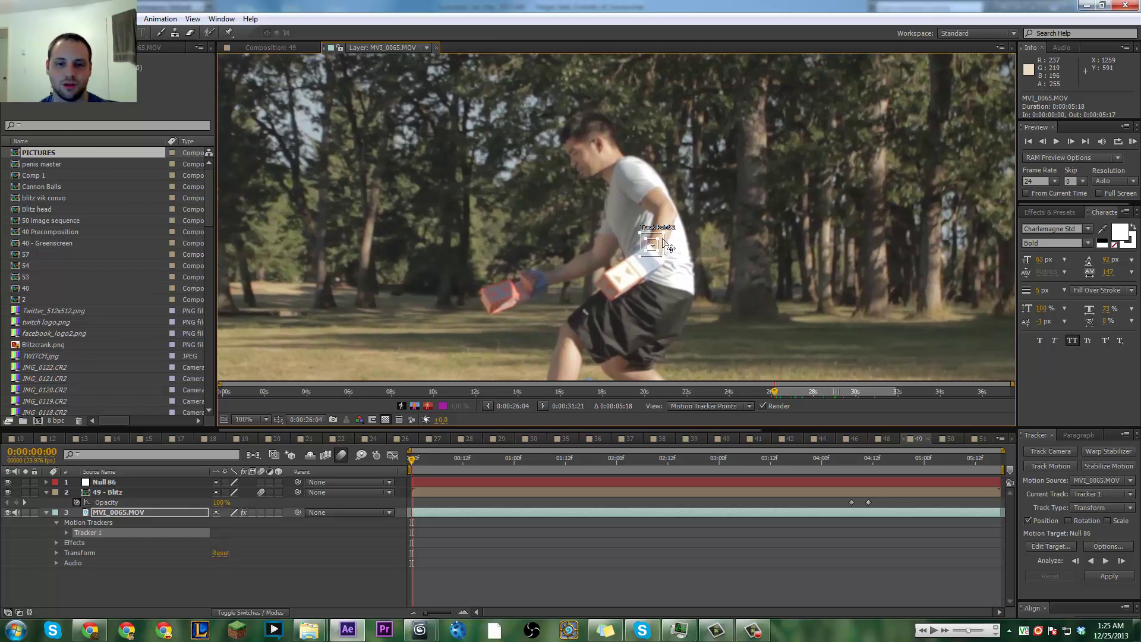
{"action": "left_click_drag", "start_coordinate": [667, 248], "coordinate": [603, 141]}
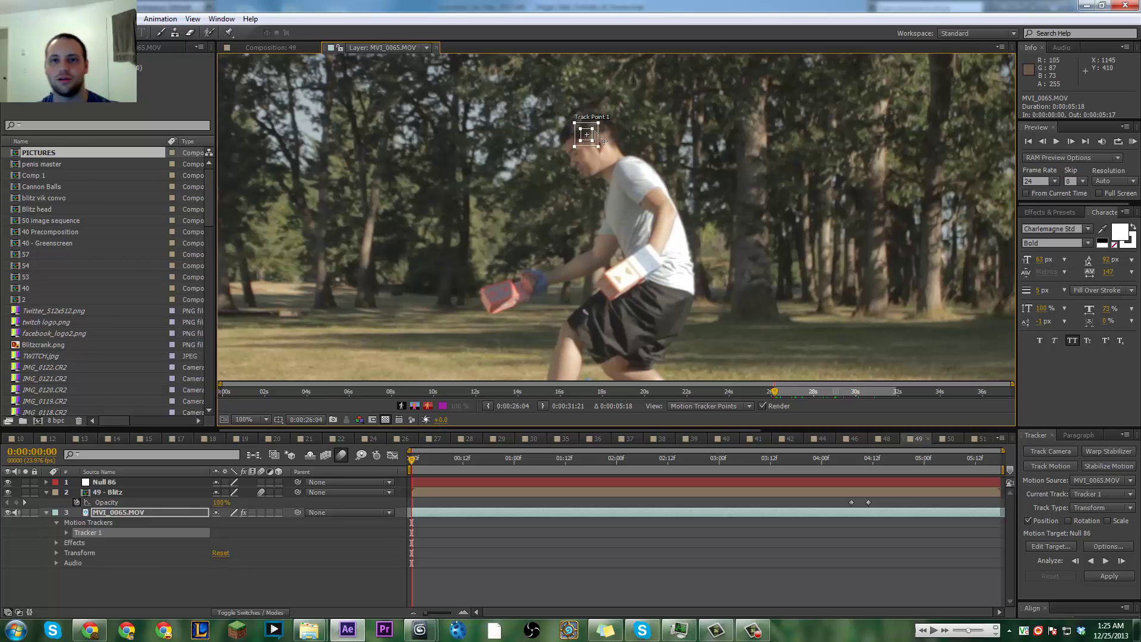
{"action": "scroll", "coordinate": [603, 141], "scroll_direction": "up", "scroll_amount": 1}
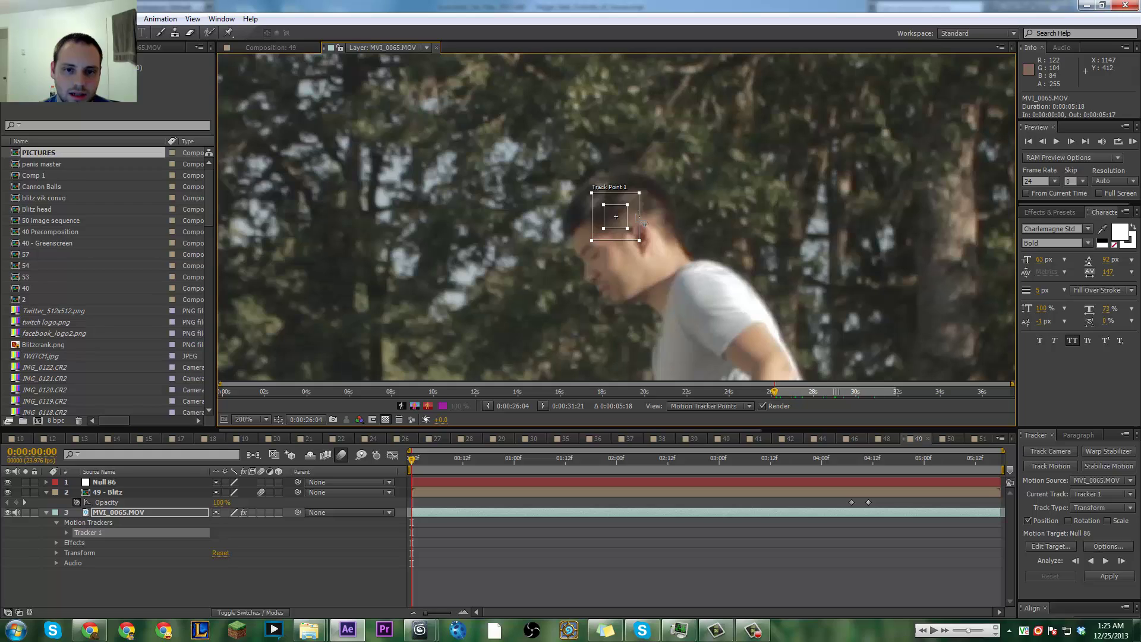
{"action": "left_click_drag", "start_coordinate": [635, 212], "coordinate": [634, 205]}
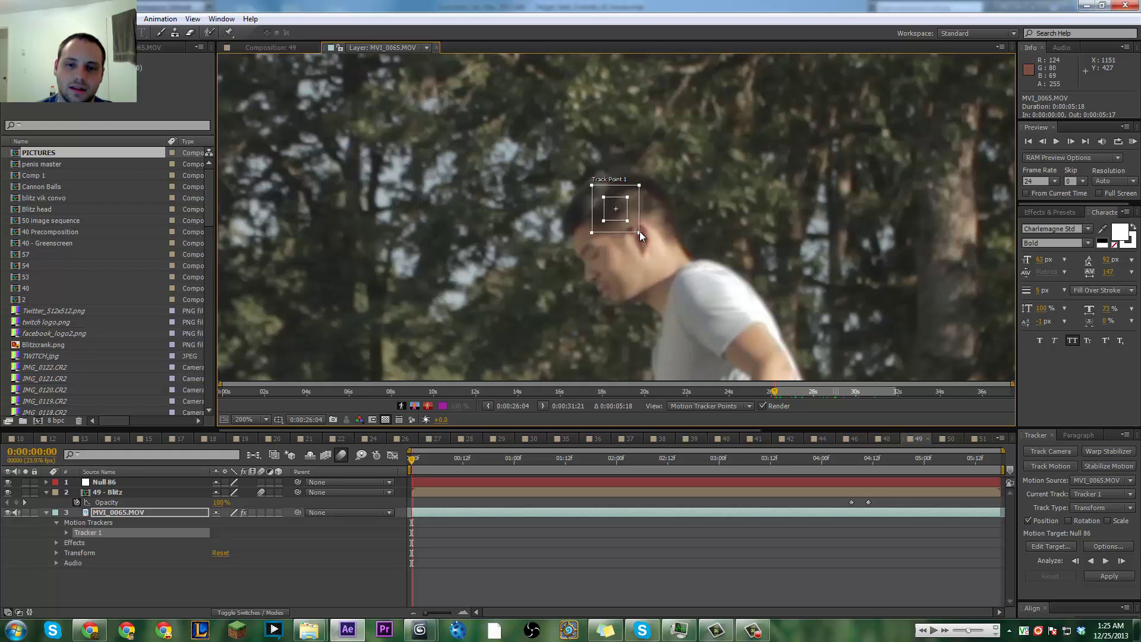
Step: Enlarge Track Point 1's outer search region around the man's head and its inner feature region over his hair and face
{"action": "left_click_drag", "start_coordinate": [639, 232], "coordinate": [692, 274]}
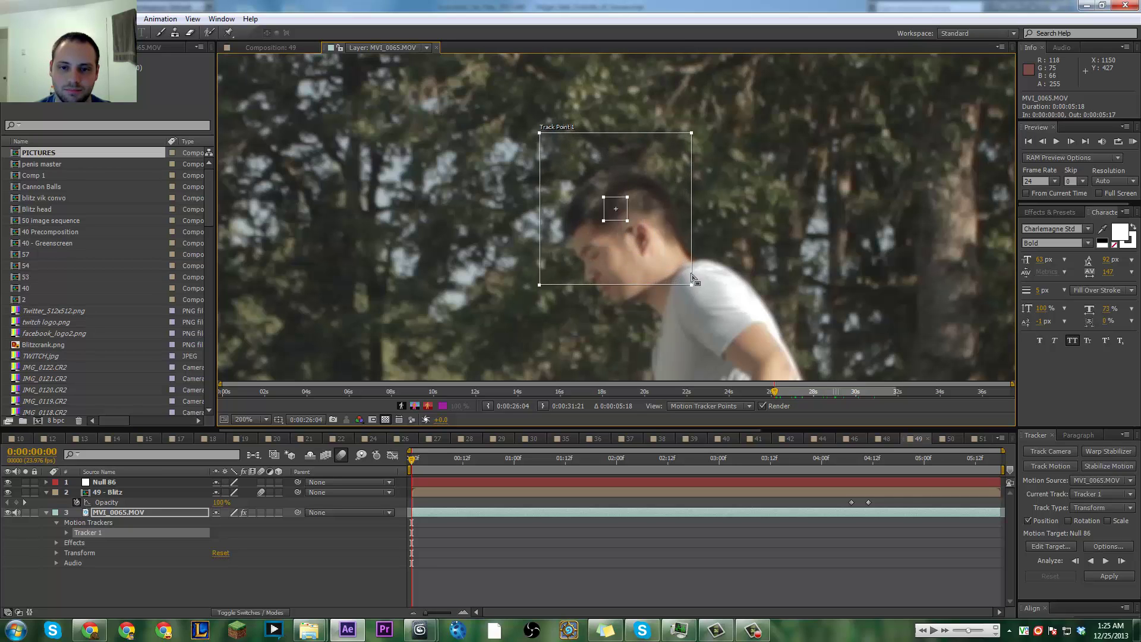
{"action": "left_click_drag", "start_coordinate": [628, 221], "coordinate": [640, 255]}
{"action": "key", "text": "comma"}
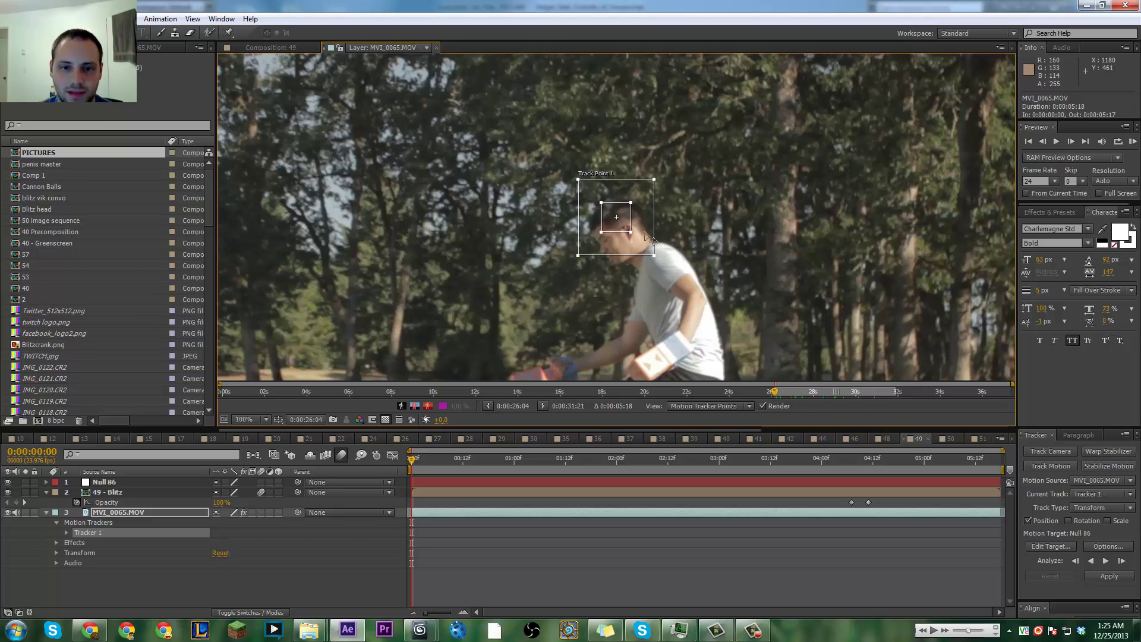
{"action": "left_click_drag", "start_coordinate": [633, 234], "coordinate": [639, 242]}
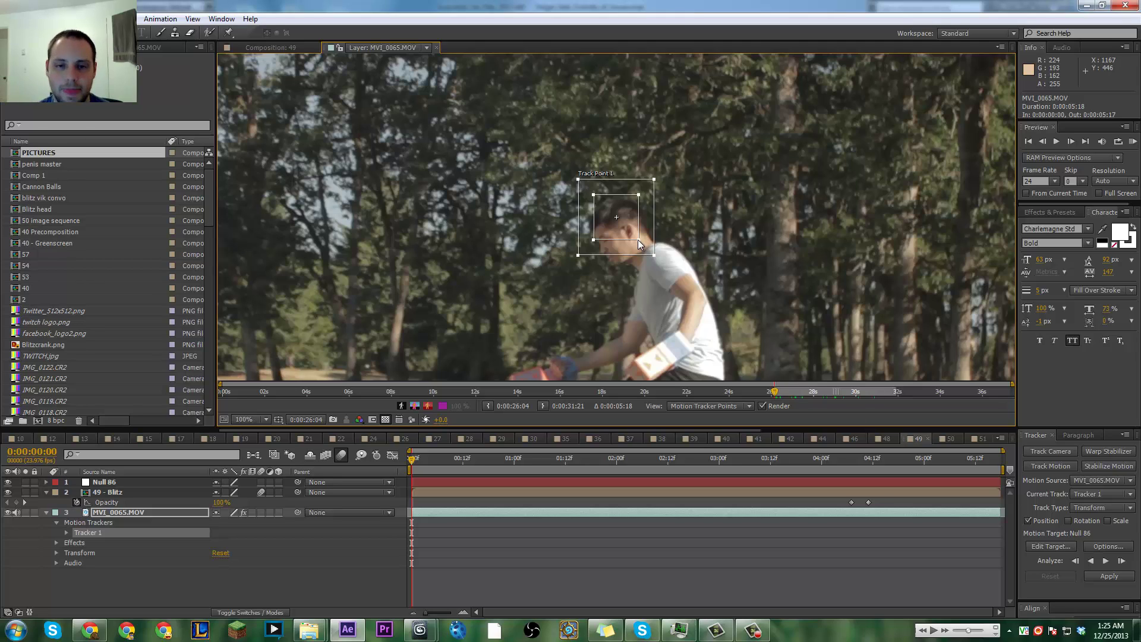
Step: Try oversized search and feature regions for Track Point 1, reaching far beyond the man's head down to his forearms
{"action": "left_click_drag", "start_coordinate": [653, 255], "coordinate": [691, 287]}
{"action": "left_click_drag", "start_coordinate": [639, 240], "coordinate": [714, 323]}
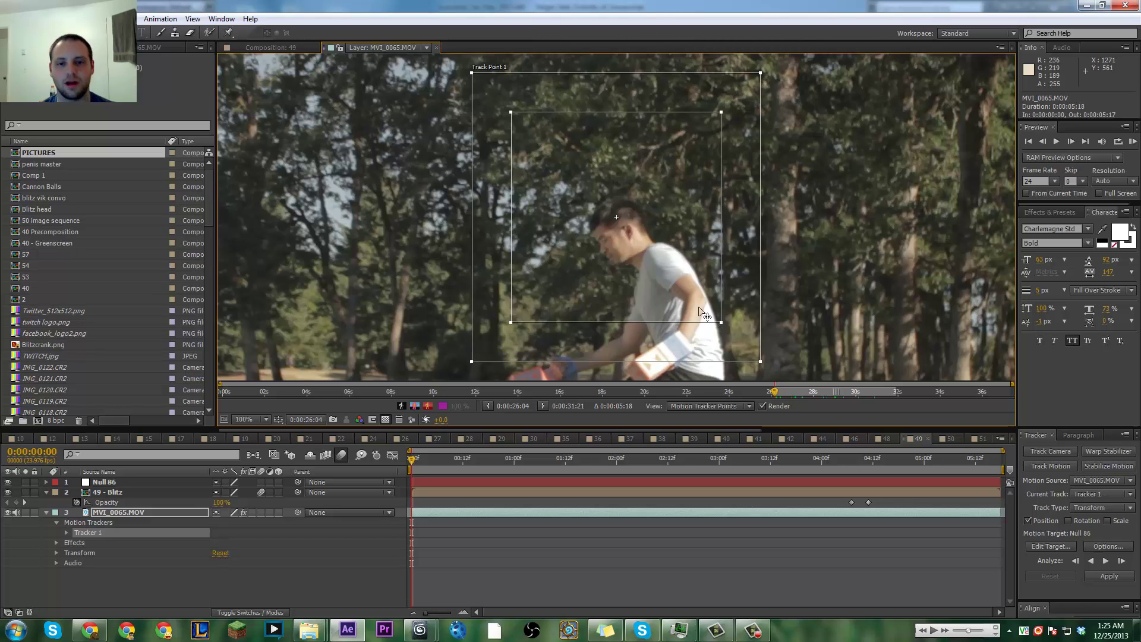
{"action": "key", "text": "comma"}
{"action": "key", "text": "comma"}
{"action": "key", "text": "period"}
{"action": "left_click_drag", "start_coordinate": [682, 219], "coordinate": [715, 181]}
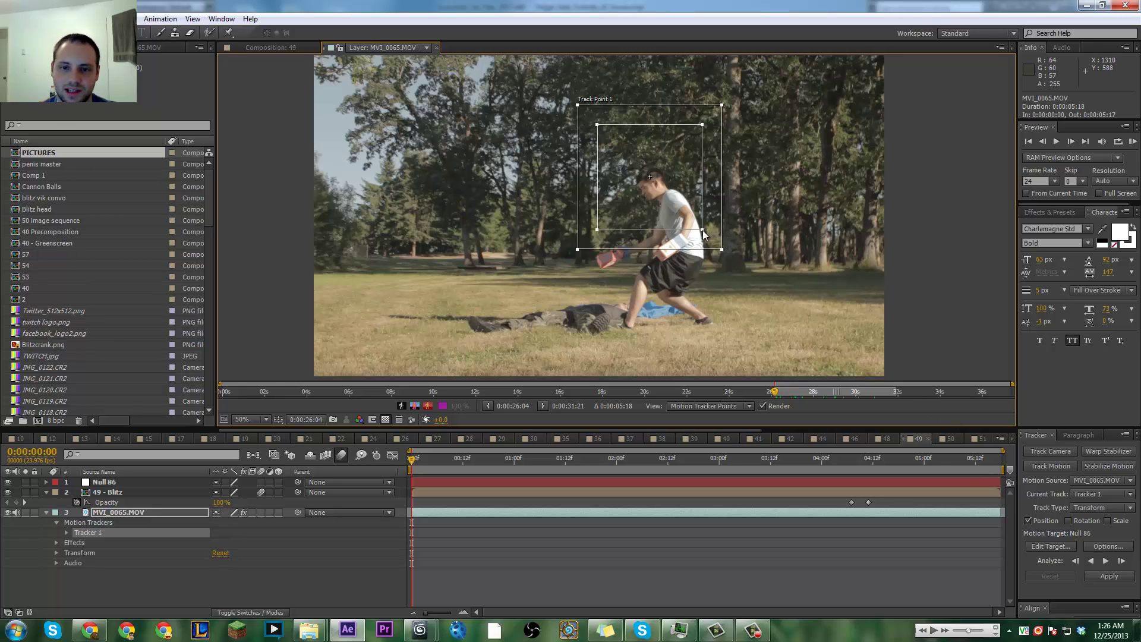
Step: Shrink Track Point 1's feature region to fit the man's head and its search region to a modest margin around it
{"action": "left_click_drag", "start_coordinate": [703, 231], "coordinate": [687, 215]}
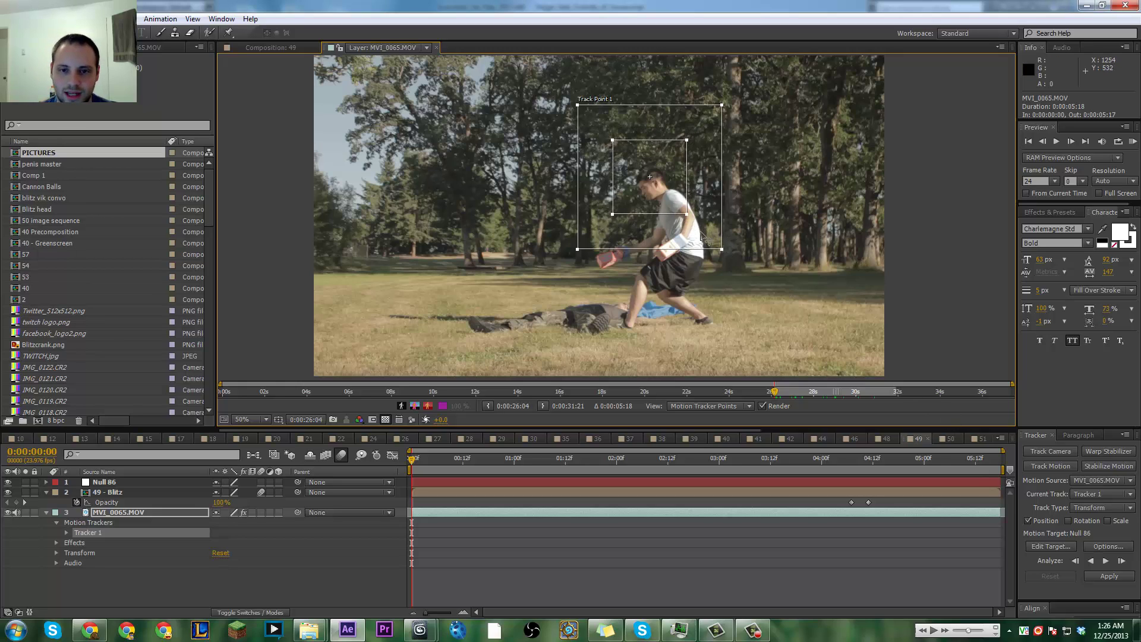
{"action": "left_click_drag", "start_coordinate": [722, 249], "coordinate": [666, 199]}
{"action": "left_click_drag", "start_coordinate": [703, 232], "coordinate": [683, 213]}
{"action": "scroll", "coordinate": [683, 211], "scroll_direction": "up", "scroll_amount": 4}
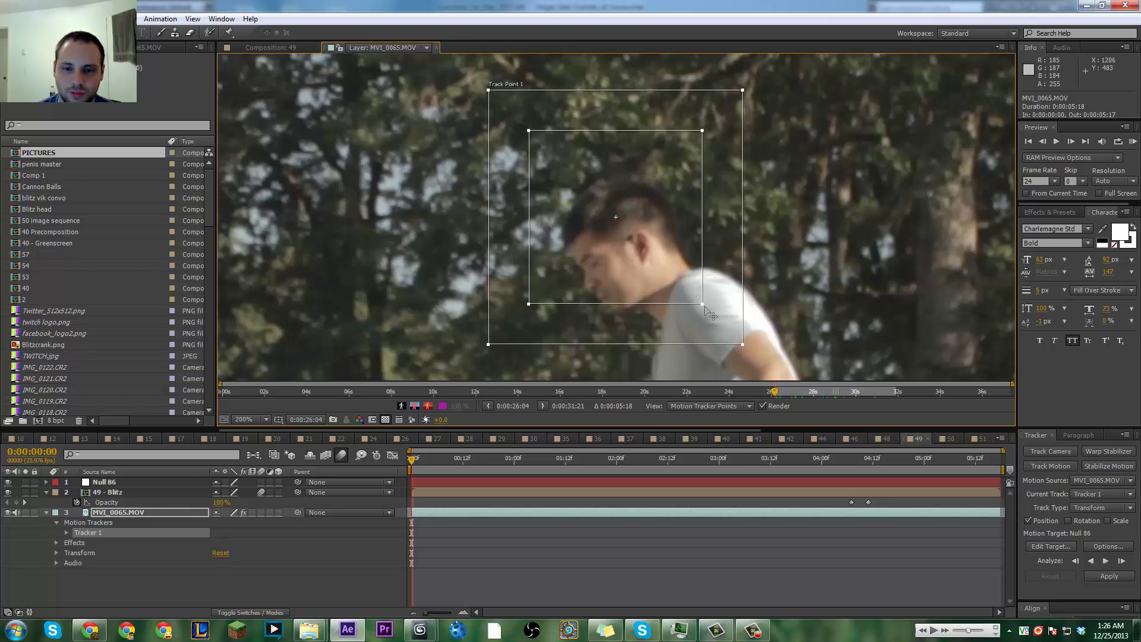
{"action": "left_click_drag", "start_coordinate": [702, 304], "coordinate": [672, 274]}
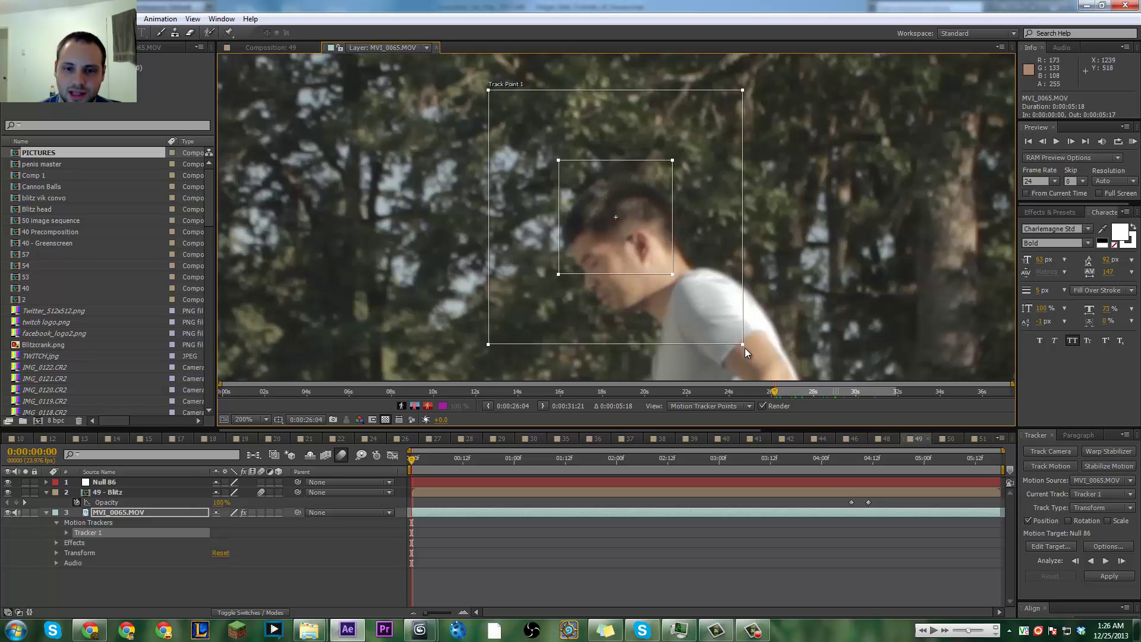
{"action": "left_click_drag", "start_coordinate": [741, 344], "coordinate": [704, 306]}
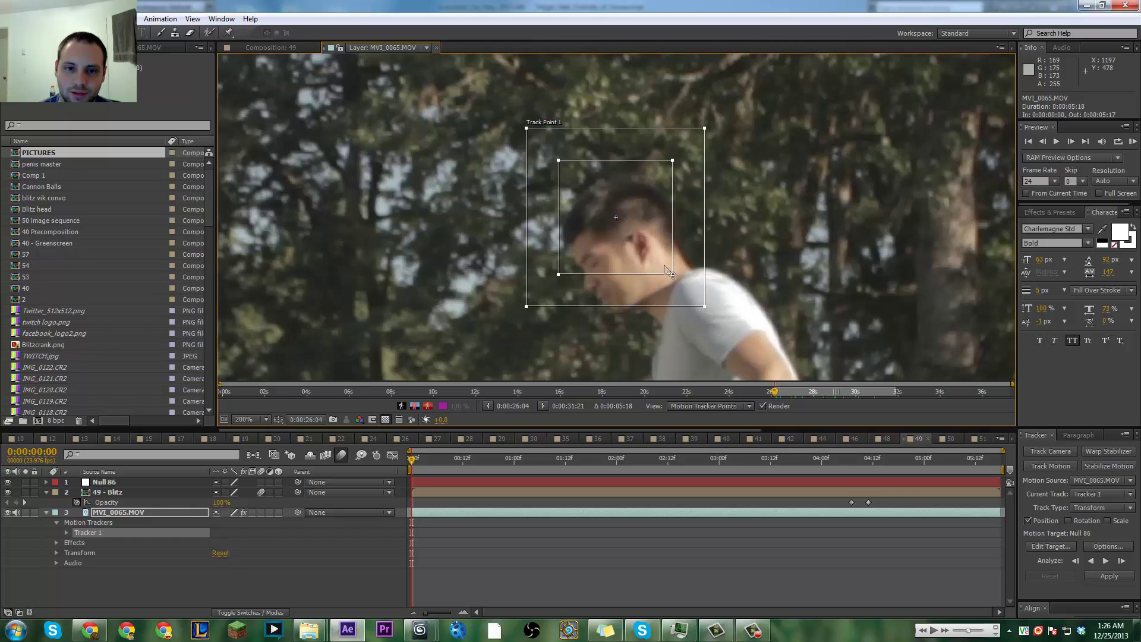
Step: Fine-tune Track Point 1's position so its centre sits on the man's hair just above the ear
{"action": "mouse_move", "coordinate": [638, 246]}
{"action": "left_mouse_down"}
{"action": "mouse_move", "coordinate": [664, 274]}
{"action": "mouse_move", "coordinate": [611, 290]}
{"action": "mouse_move", "coordinate": [672, 270]}
{"action": "mouse_move", "coordinate": [643, 249]}
{"action": "mouse_move", "coordinate": [651, 262]}
{"action": "left_mouse_up"}
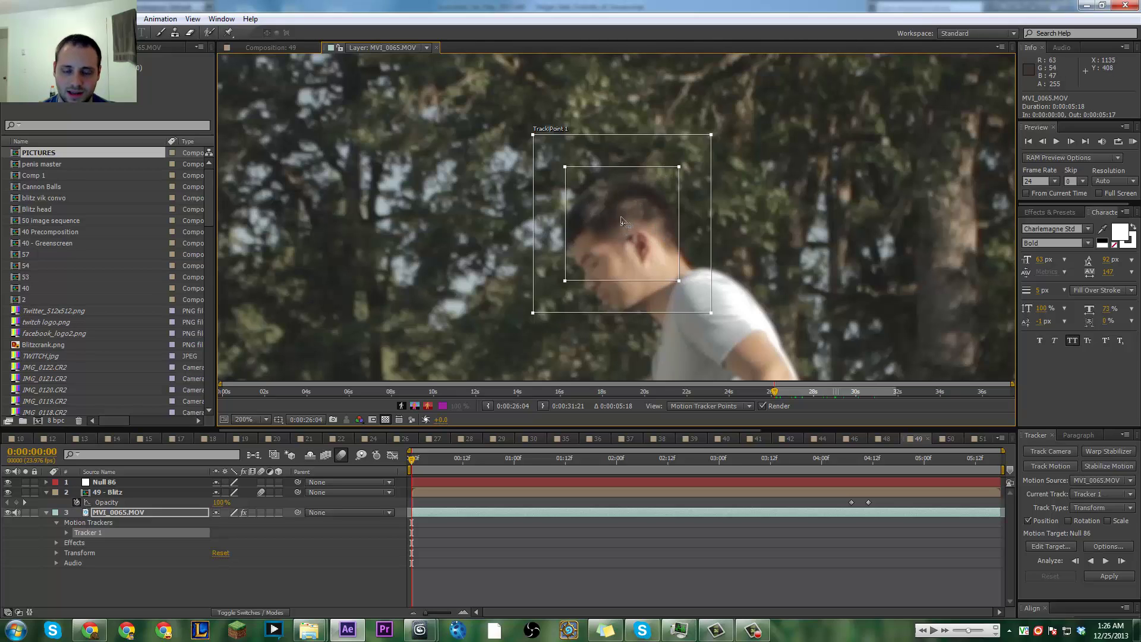
{"action": "left_click_drag", "start_coordinate": [595, 230], "coordinate": [594, 232]}
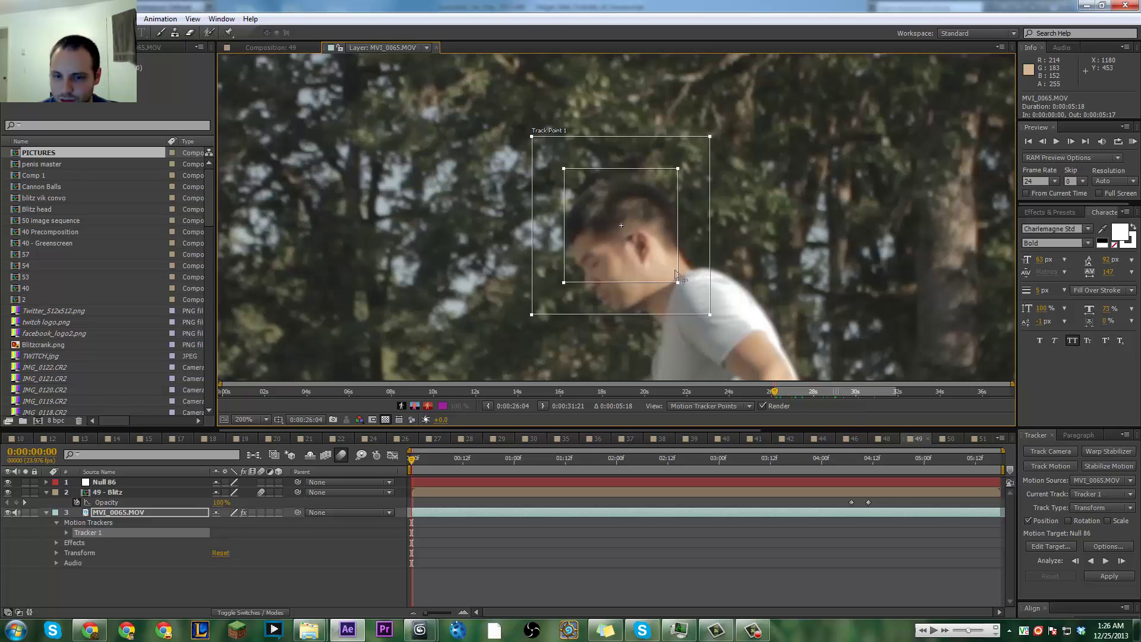
{"action": "scroll", "coordinate": [675, 270], "scroll_direction": "down", "scroll_amount": 3}
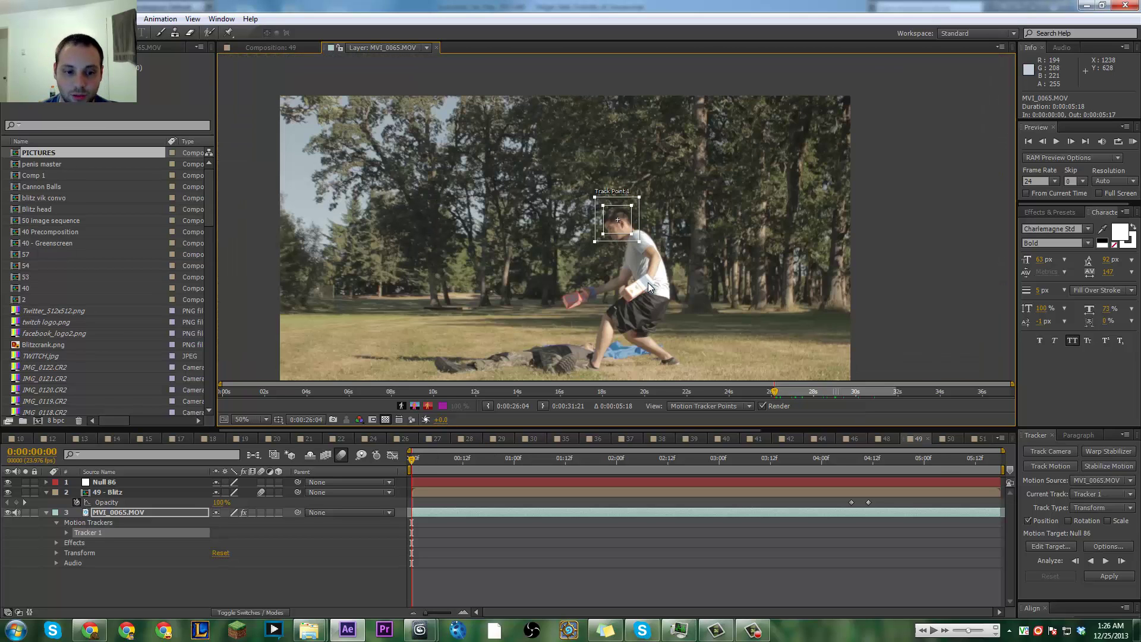
{"action": "left_click_drag", "start_coordinate": [684, 281], "coordinate": [721, 215]}
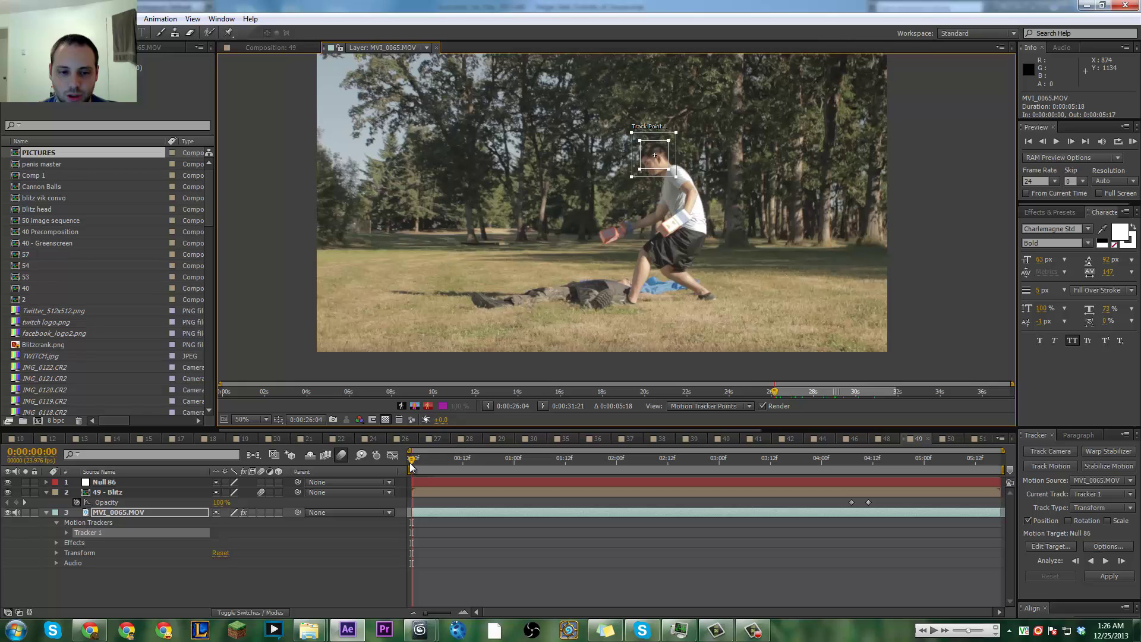
Step: Analyze the track forward from the first frame and stop the analysis at 0:00:02:15
{"action": "mouse_move", "coordinate": [412, 463]}
{"action": "left_mouse_down"}
{"action": "mouse_move", "coordinate": [616, 459]}
{"action": "mouse_move", "coordinate": [412, 472]}
{"action": "left_mouse_up"}
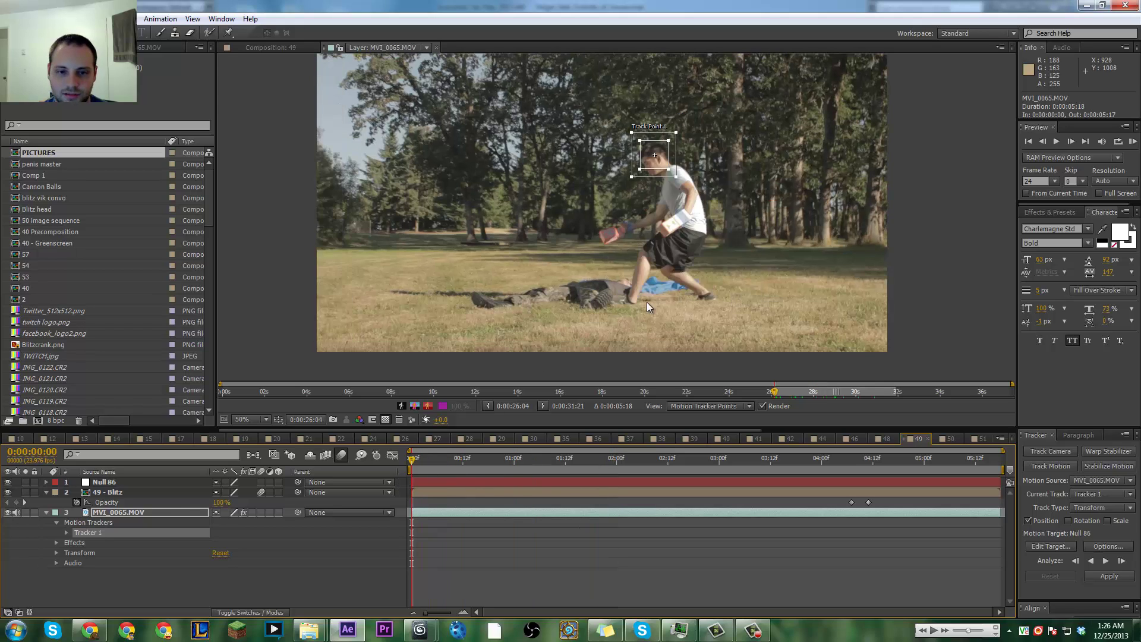
{"action": "scroll", "coordinate": [751, 239], "scroll_direction": "up", "scroll_amount": 2}
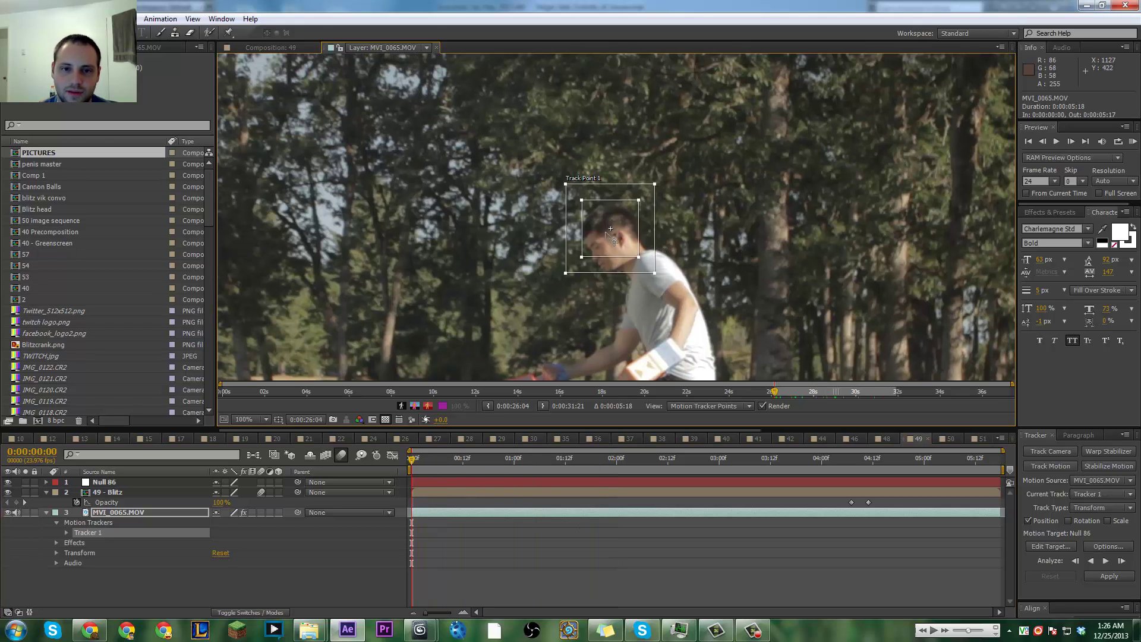
{"action": "left_click", "coordinate": [1105, 561]}
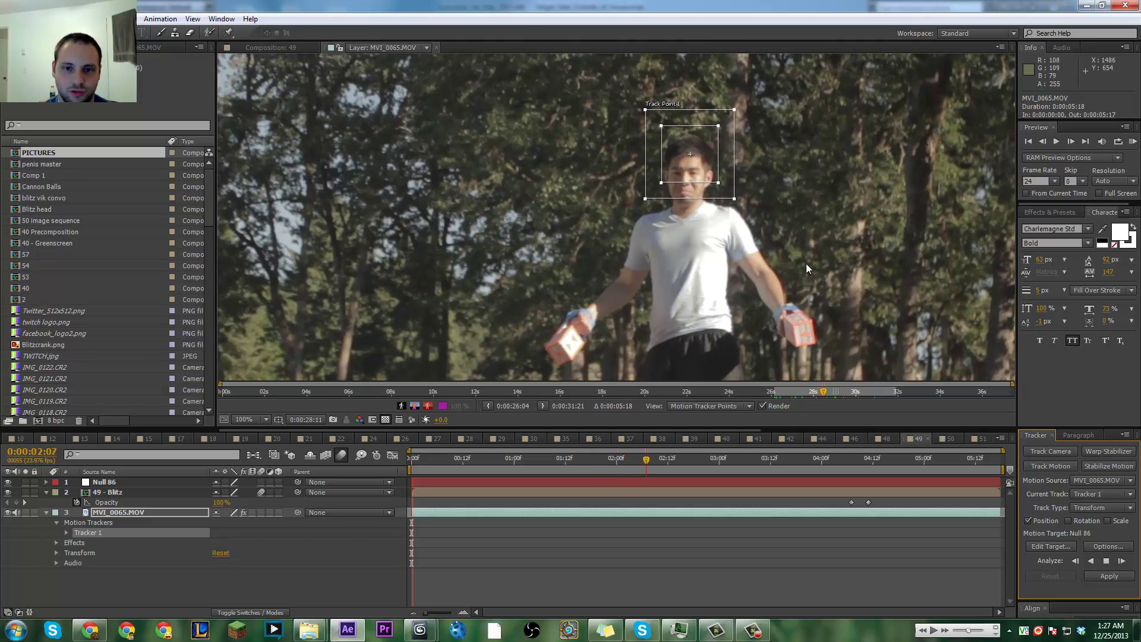
{"action": "left_click", "coordinate": [1105, 560]}
Step: Correct Track Point 1's position on the man's head at 0:00:02:15, undoing any adjustment made on the frame before
{"action": "left_click_drag", "start_coordinate": [708, 166], "coordinate": [707, 175]}
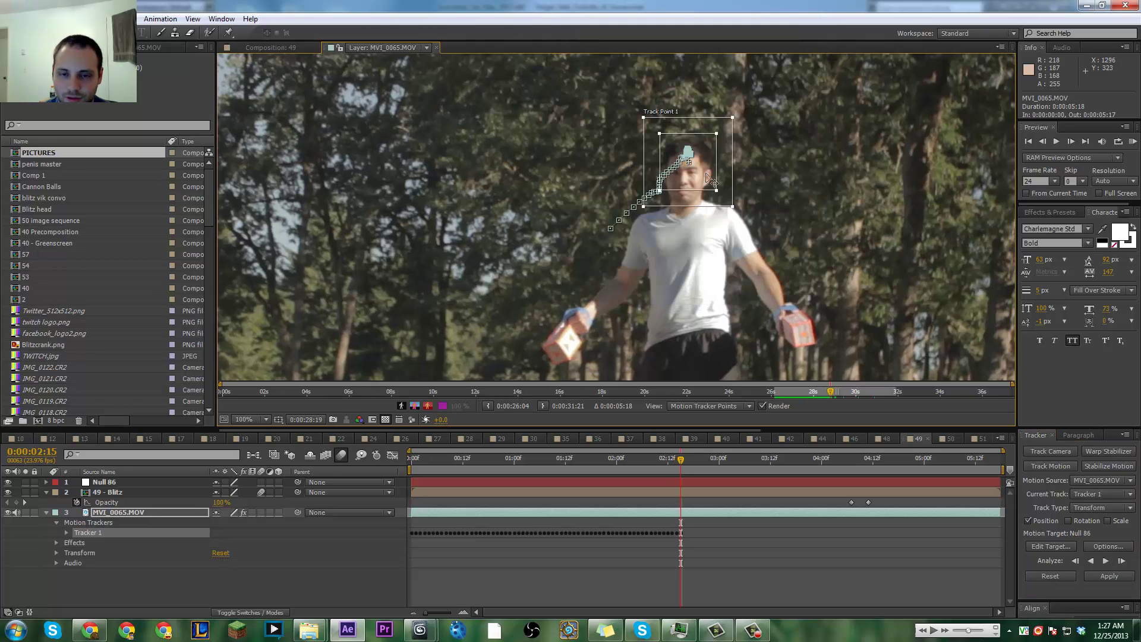
{"action": "scroll", "coordinate": [709, 178], "scroll_direction": "up", "scroll_amount": 2}
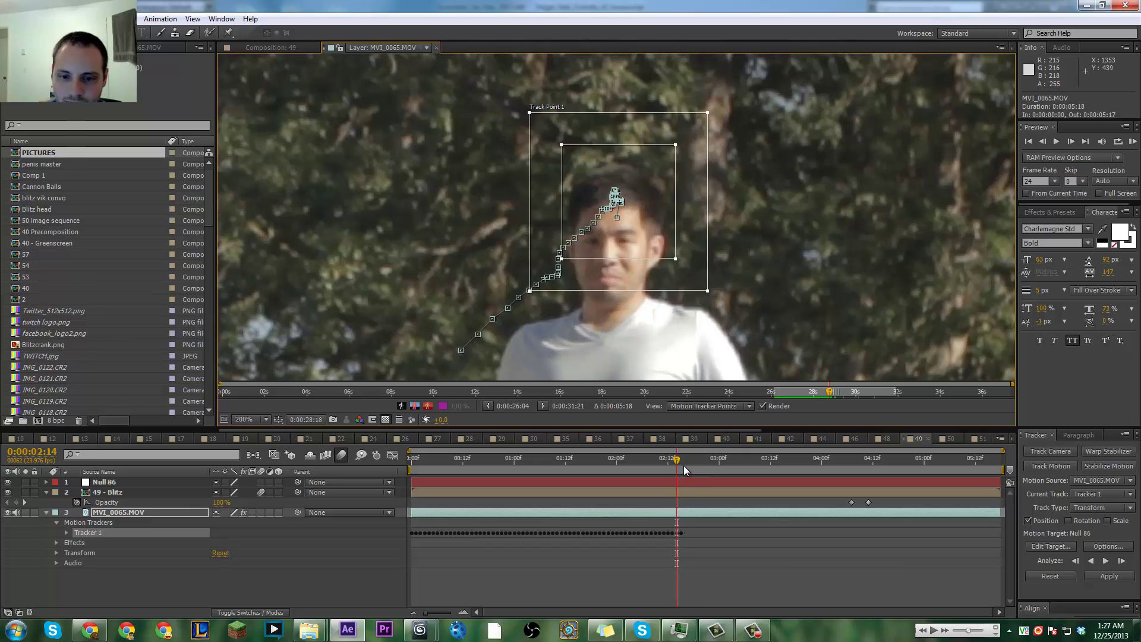
{"action": "key", "text": "Page_Up"}
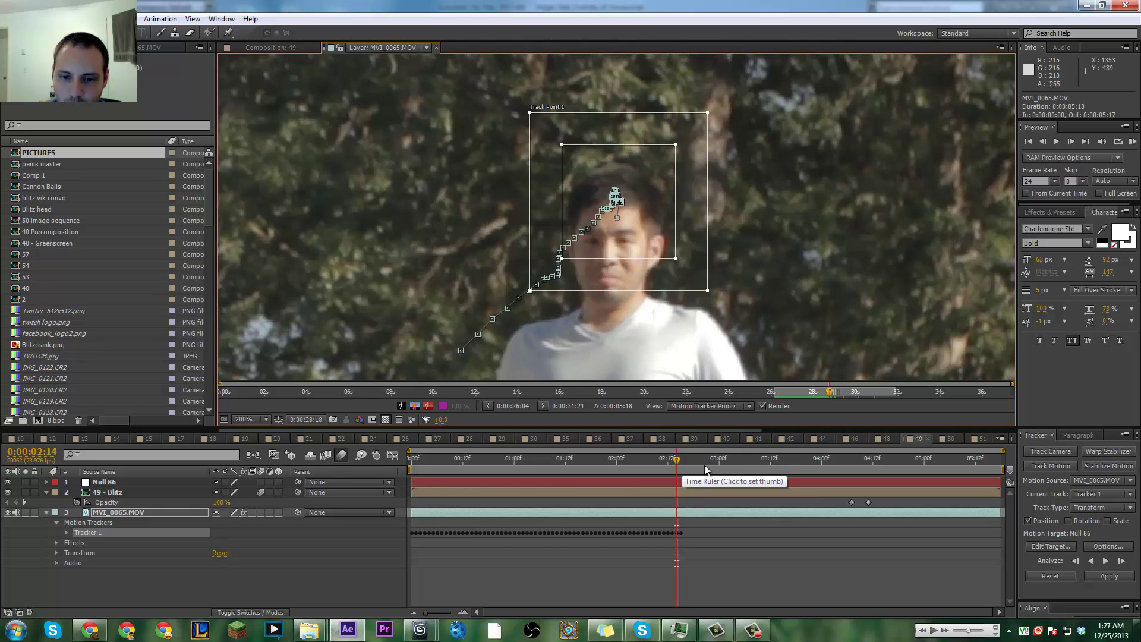
{"action": "left_click_drag", "start_coordinate": [644, 234], "coordinate": [641, 250]}
{"action": "key", "text": "ctrl+z"}
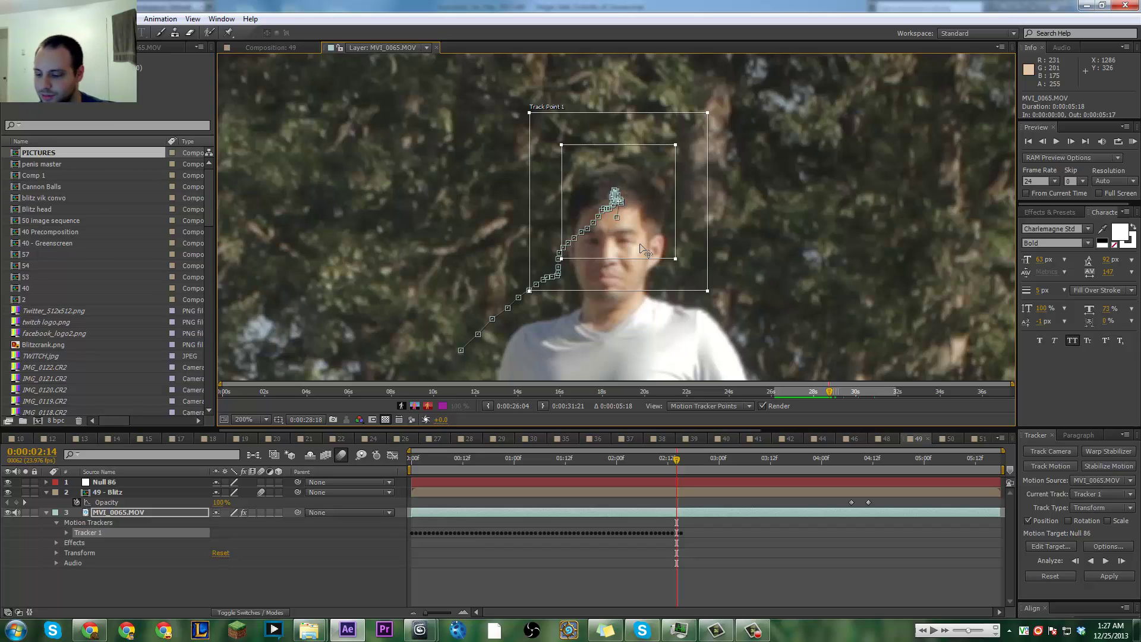
{"action": "key", "text": "Page_Down"}
{"action": "left_click_drag", "start_coordinate": [644, 254], "coordinate": [638, 268]}
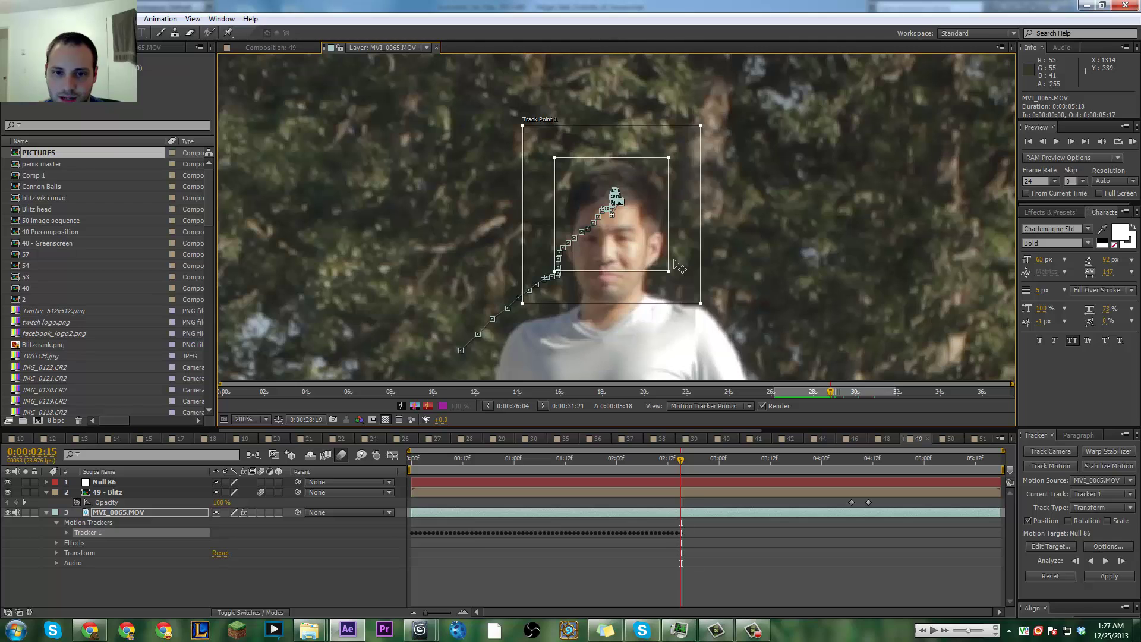
Step: Try moving Track Point 1 off the man's head to the trees beside him, and advance to 0:00:02:20
{"action": "key", "text": "Page_Down"}
{"action": "left_click_drag", "start_coordinate": [645, 254], "coordinate": [800, 293]}
{"action": "key", "text": "Page_Down"}
{"action": "key", "text": "Page_Down"}
{"action": "key", "text": "Page_Down"}
{"action": "key", "text": "Page_Down"}
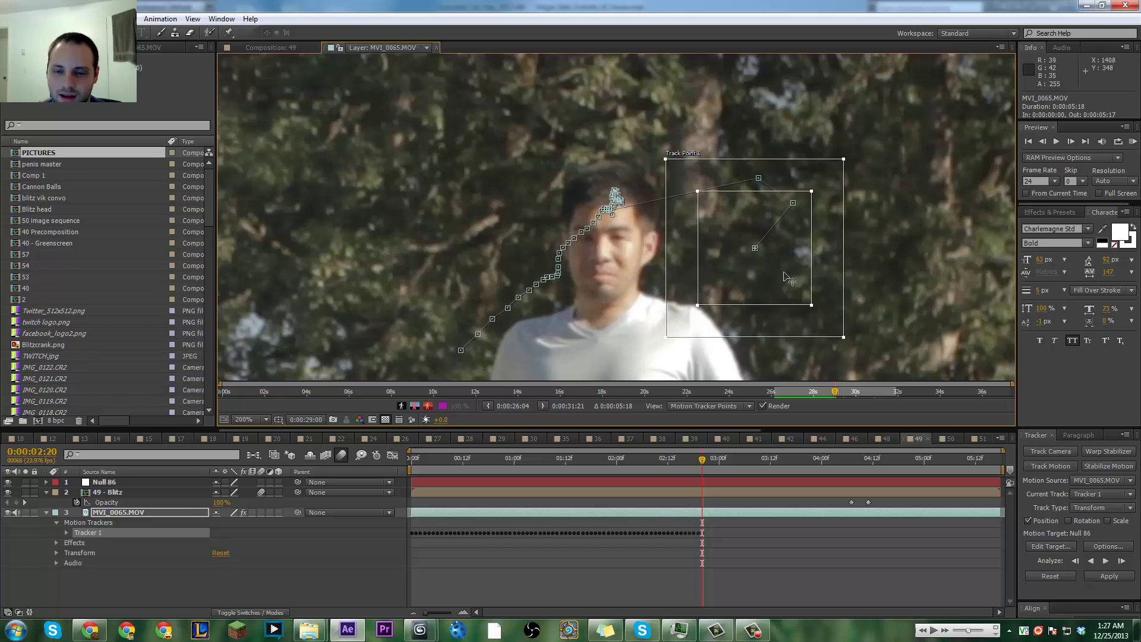
Step: Go back to 0:00:02:17, then reposition Track Point 1 on the man's head frame by frame through 0:00:02:20
{"action": "key", "text": "Page_Up"}
{"action": "key", "text": "Page_Up"}
{"action": "key", "text": "Page_Up"}
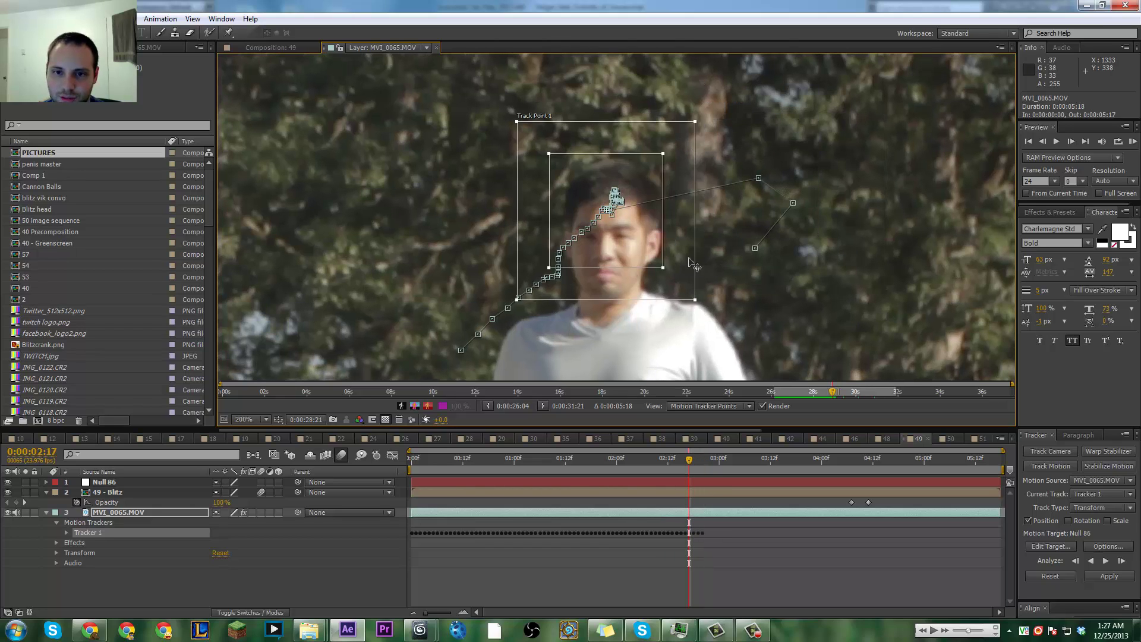
{"action": "key", "text": "Page_Down"}
{"action": "left_click_drag", "start_coordinate": [730, 215], "coordinate": [668, 244]}
{"action": "key", "text": "Page_Down"}
{"action": "left_click_drag", "start_coordinate": [790, 221], "coordinate": [600, 240]}
{"action": "key", "text": "Page_Down"}
{"action": "left_click_drag", "start_coordinate": [748, 262], "coordinate": [618, 197]}
Step: Resume analyzing the track forward from 0:00:02:20, pausing at 0:00:03:14 and continuing to 0:00:04:01
{"action": "left_click", "coordinate": [1100, 560]}
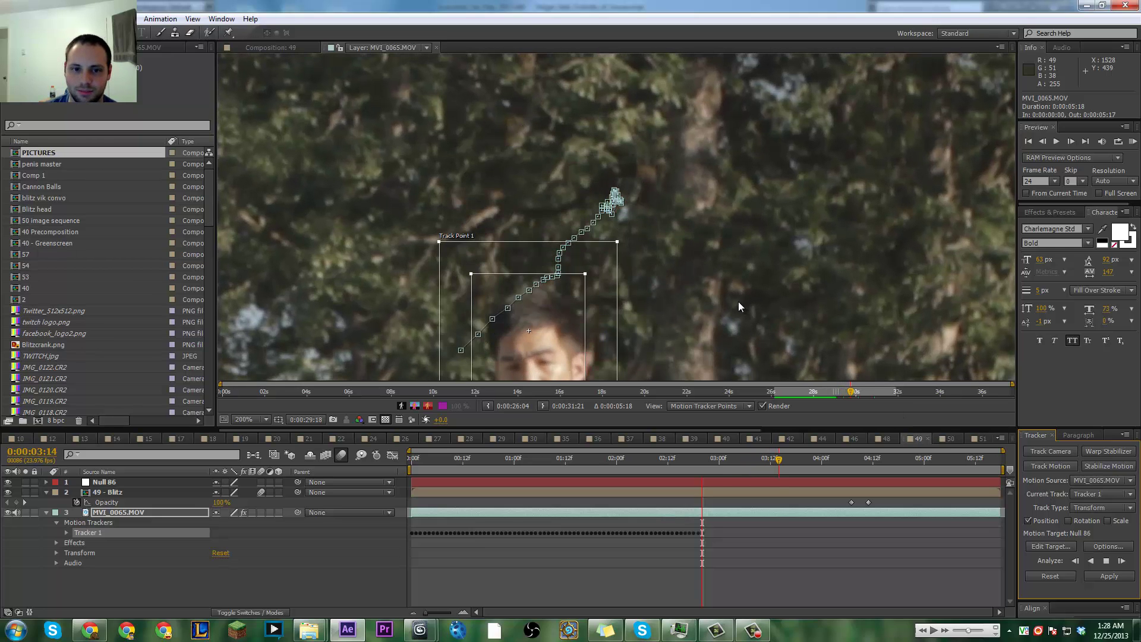
{"action": "scroll", "coordinate": [738, 301], "scroll_direction": "down", "scroll_amount": 1}
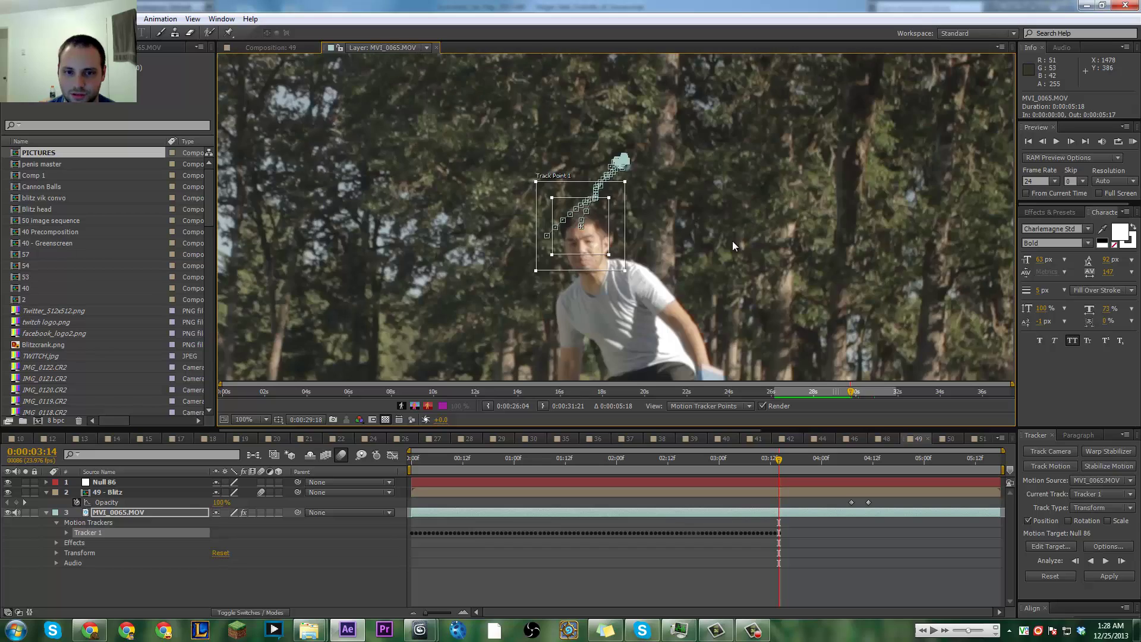
{"action": "scroll", "coordinate": [733, 241], "scroll_direction": "down", "scroll_amount": 1}
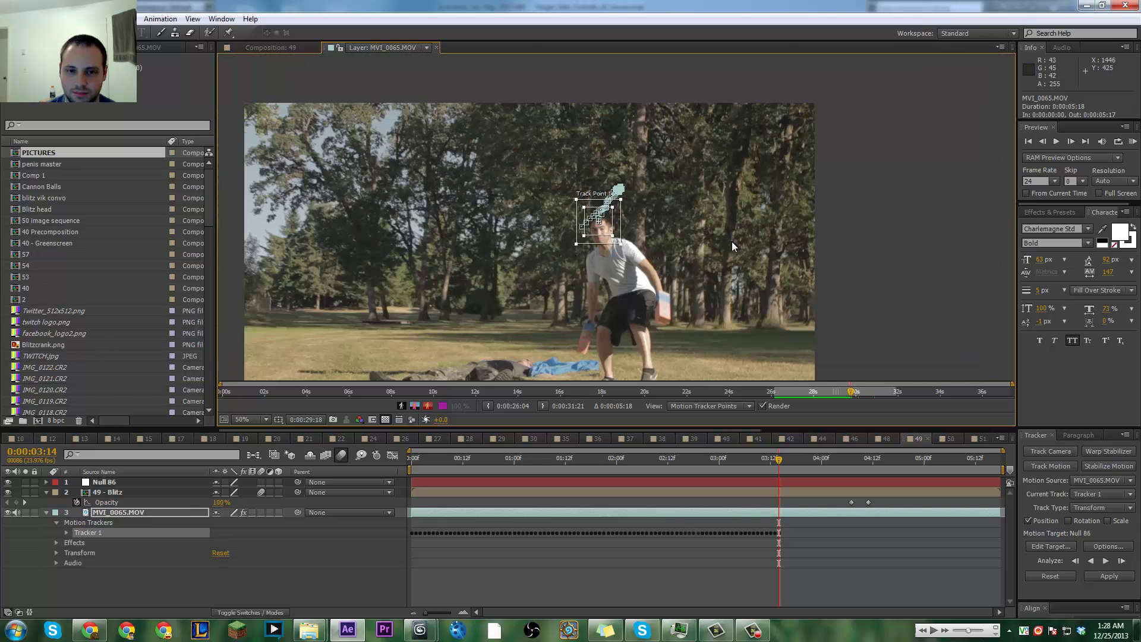
{"action": "left_click", "coordinate": [1104, 563]}
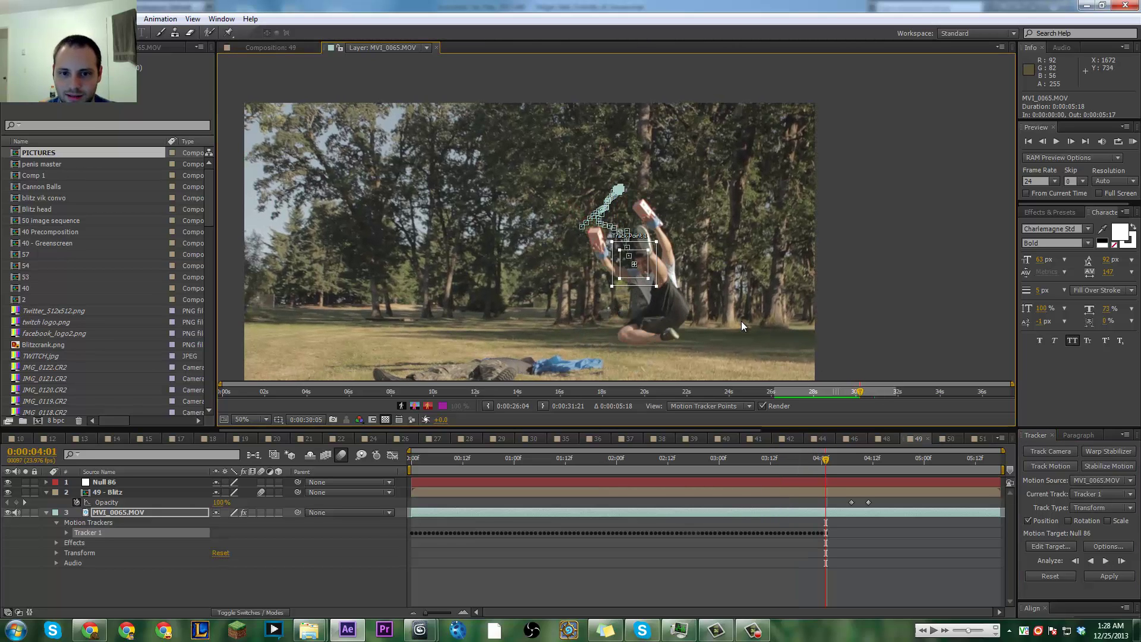
Step: Go back to 0:00:03:20 and move Track Point 1 onto the man's head beside the raised foot
{"action": "key", "text": "Page_Up"}
{"action": "key", "text": "Page_Up"}
{"action": "key", "text": "Page_Up"}
{"action": "key", "text": "Page_Up"}
{"action": "scroll", "coordinate": [698, 291], "scroll_direction": "up", "scroll_amount": 3}
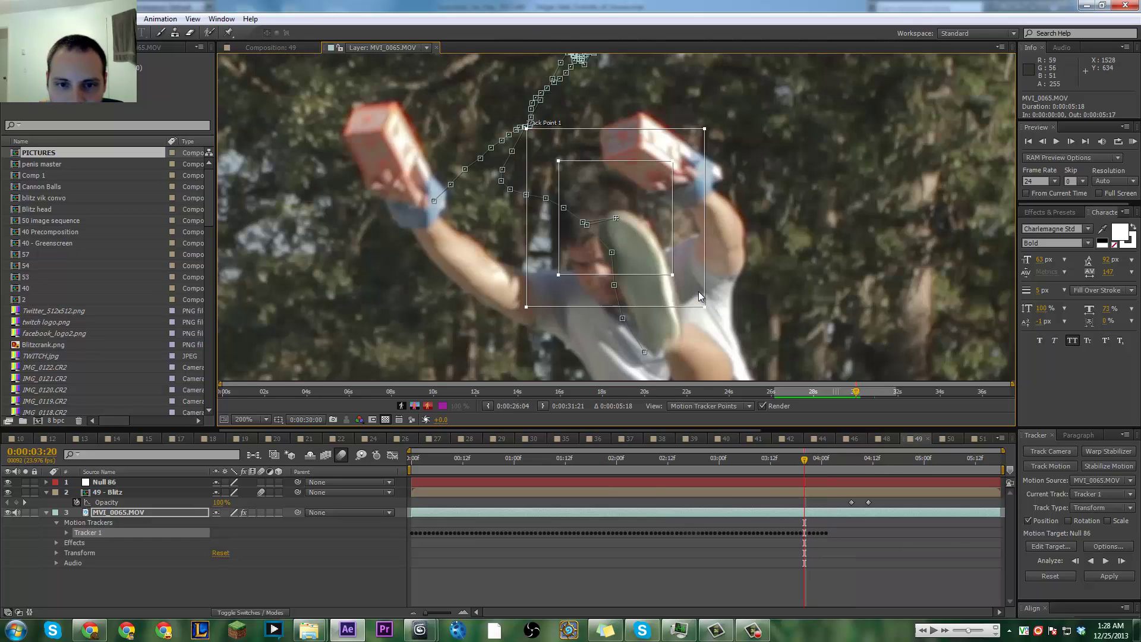
{"action": "key", "text": "Page_Up"}
{"action": "key", "text": "Page_Up"}
{"action": "key", "text": "Page_Up"}
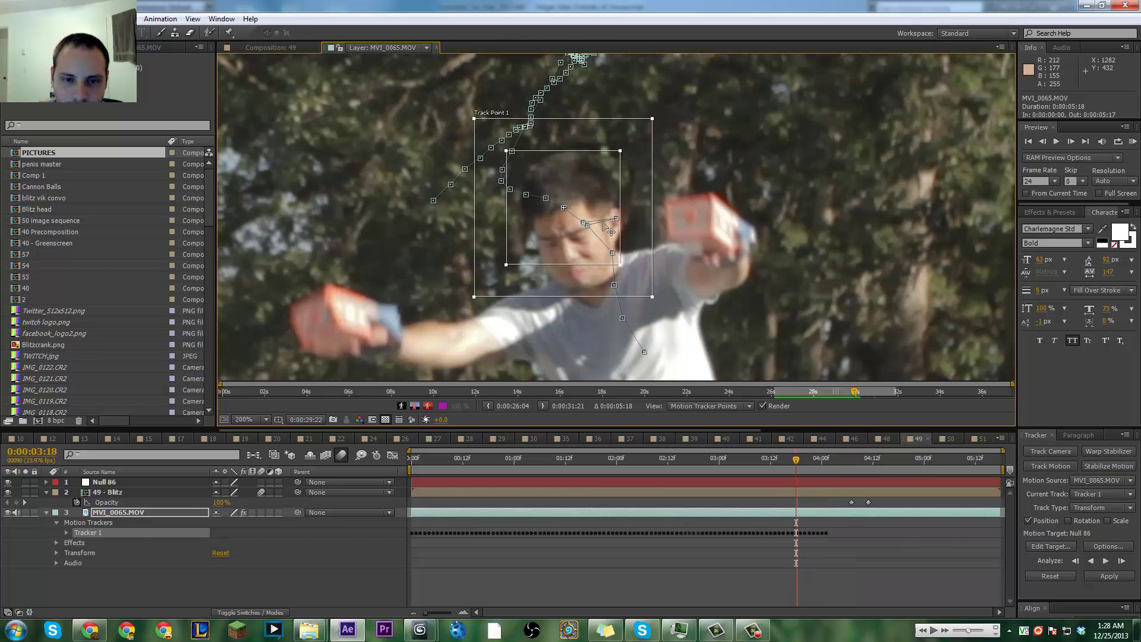
{"action": "key", "text": "Page_Down"}
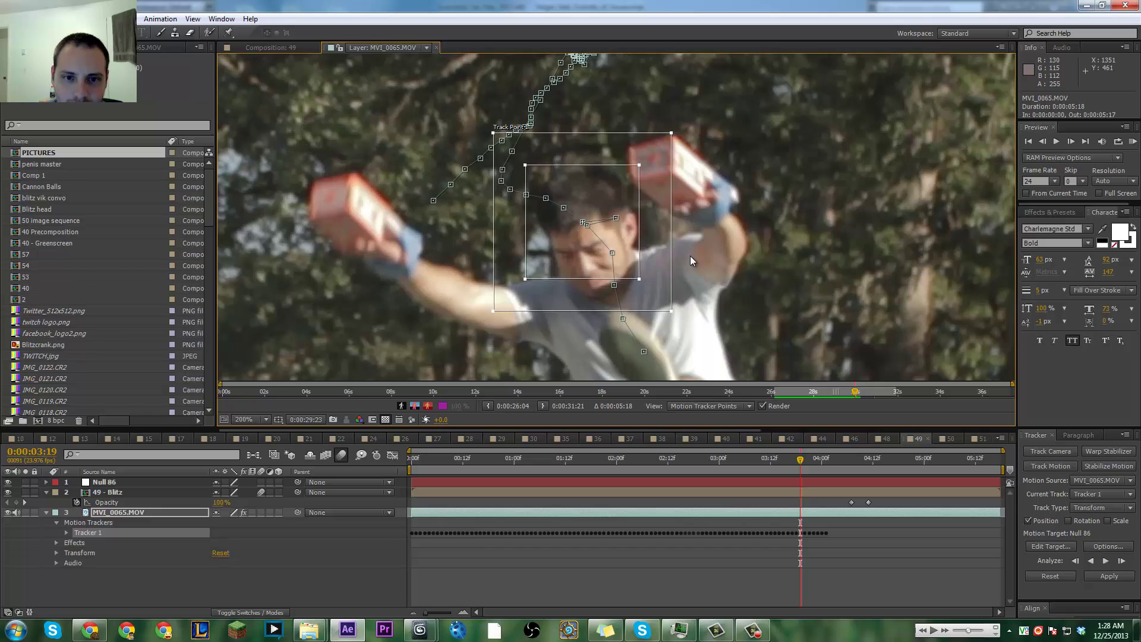
{"action": "key", "text": "Page_Down"}
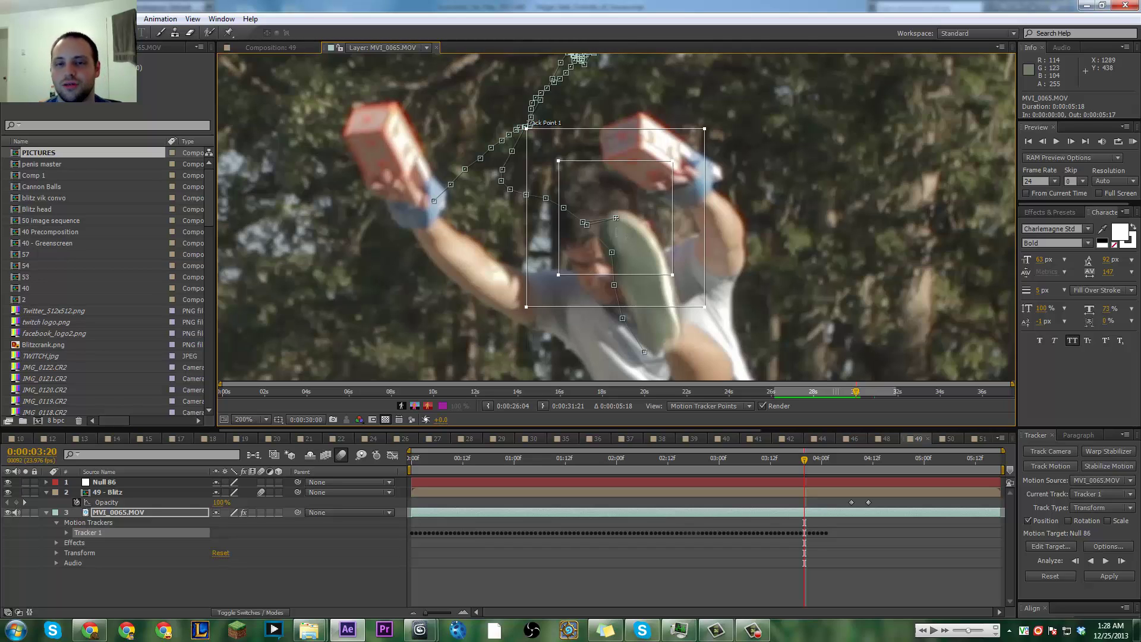
{"action": "left_click_drag", "start_coordinate": [632, 235], "coordinate": [604, 256]}
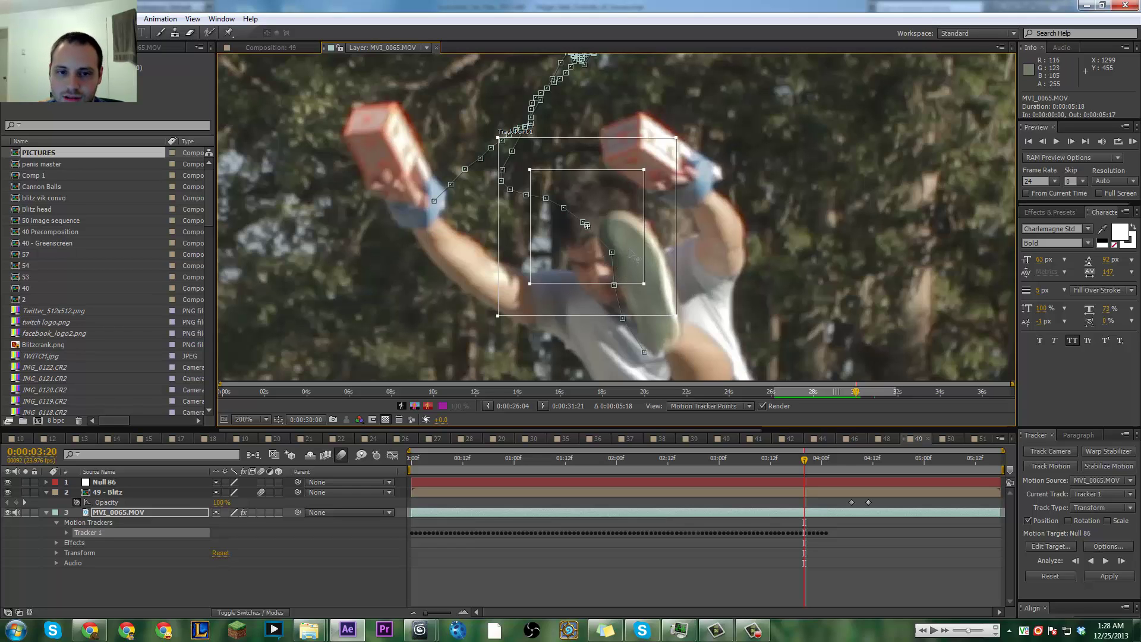
Step: Advance to 0:00:04:01 and reposition Track Point 1 on the man's face
{"action": "key", "text": "Page_Down"}
{"action": "key", "text": "Page_Down"}
{"action": "key", "text": "Page_Down"}
{"action": "key", "text": "Page_Down"}
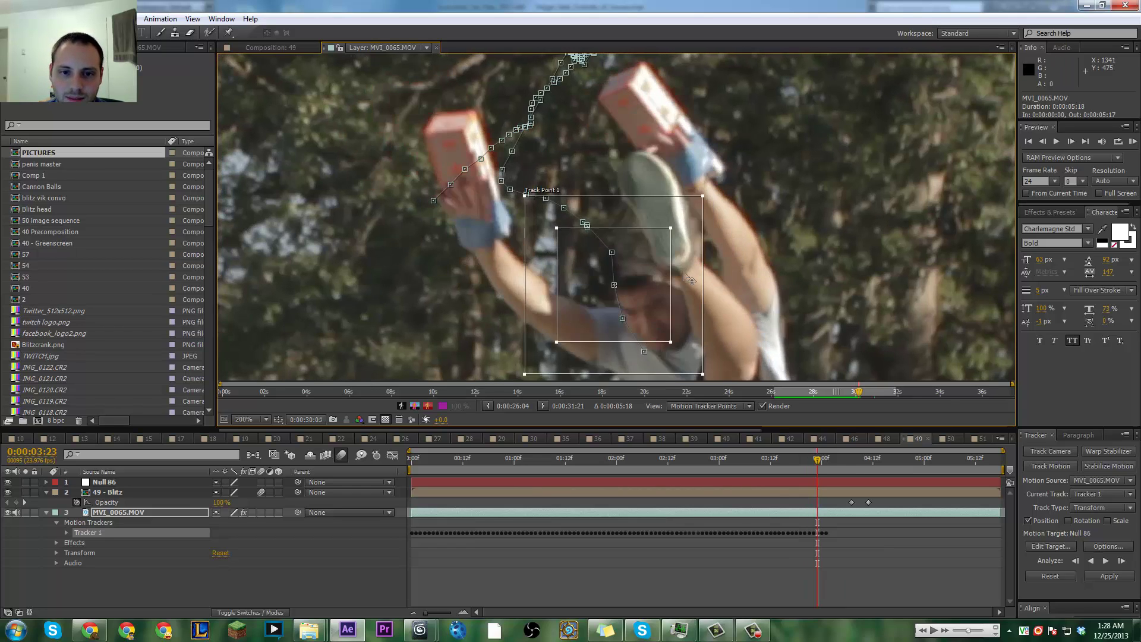
{"action": "key", "text": "Page_Down"}
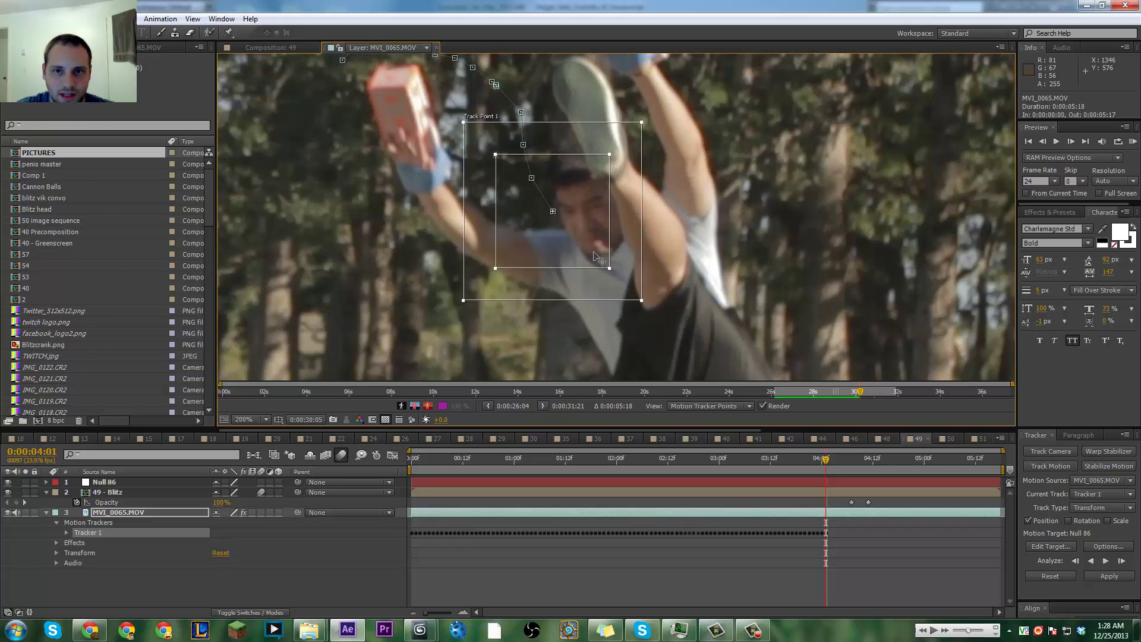
{"action": "left_click_drag", "start_coordinate": [585, 215], "coordinate": [616, 210]}
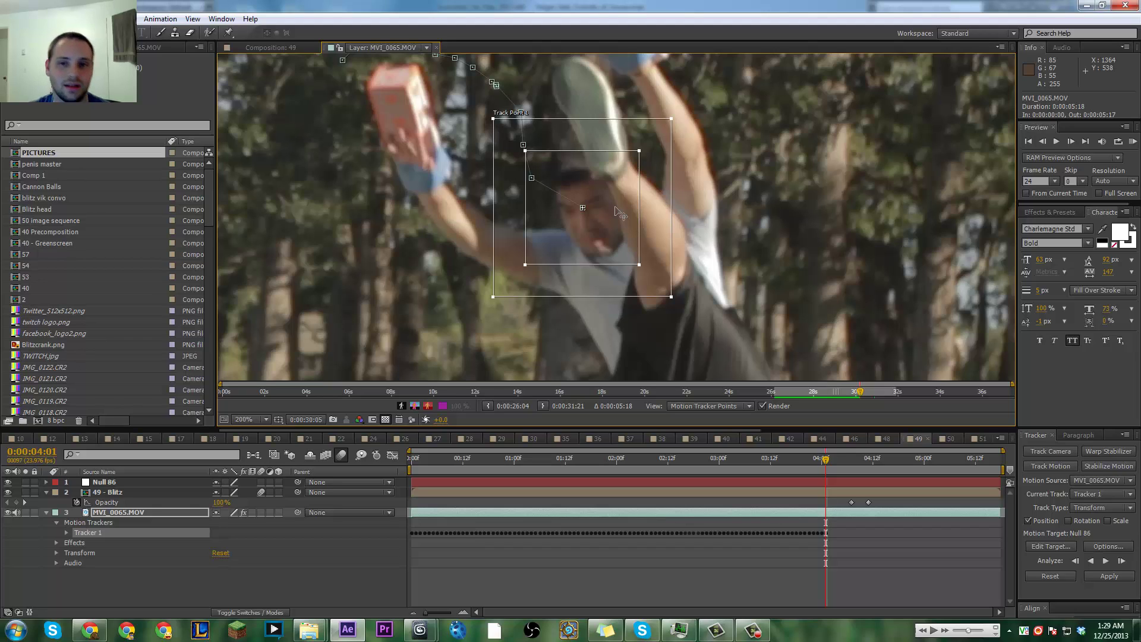
{"action": "scroll", "coordinate": [618, 212], "scroll_direction": "down", "scroll_amount": 1}
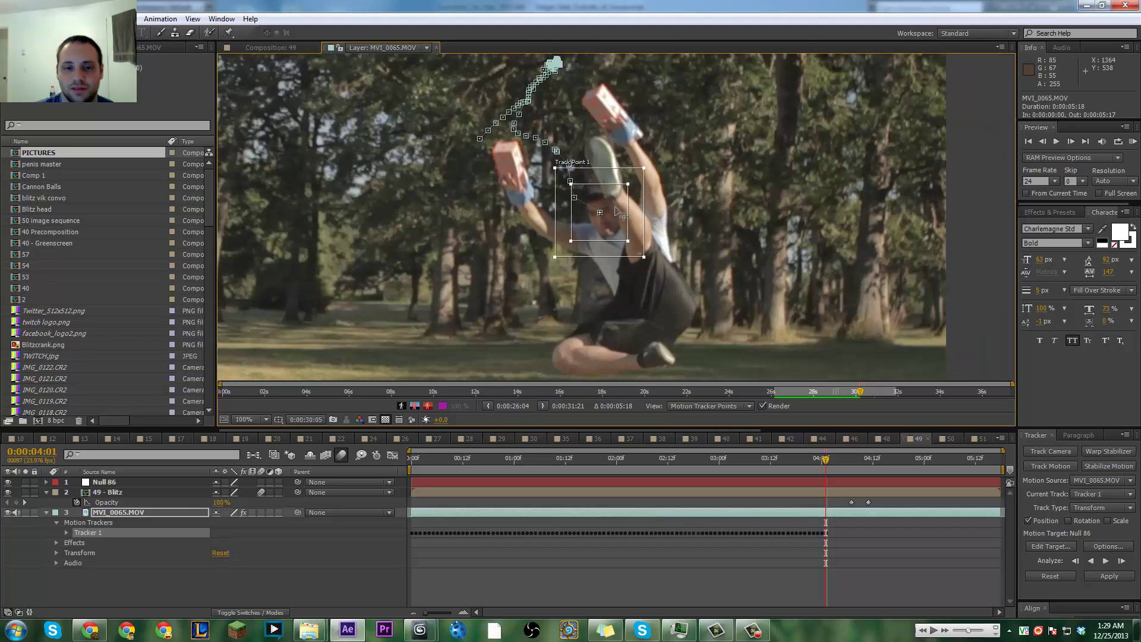
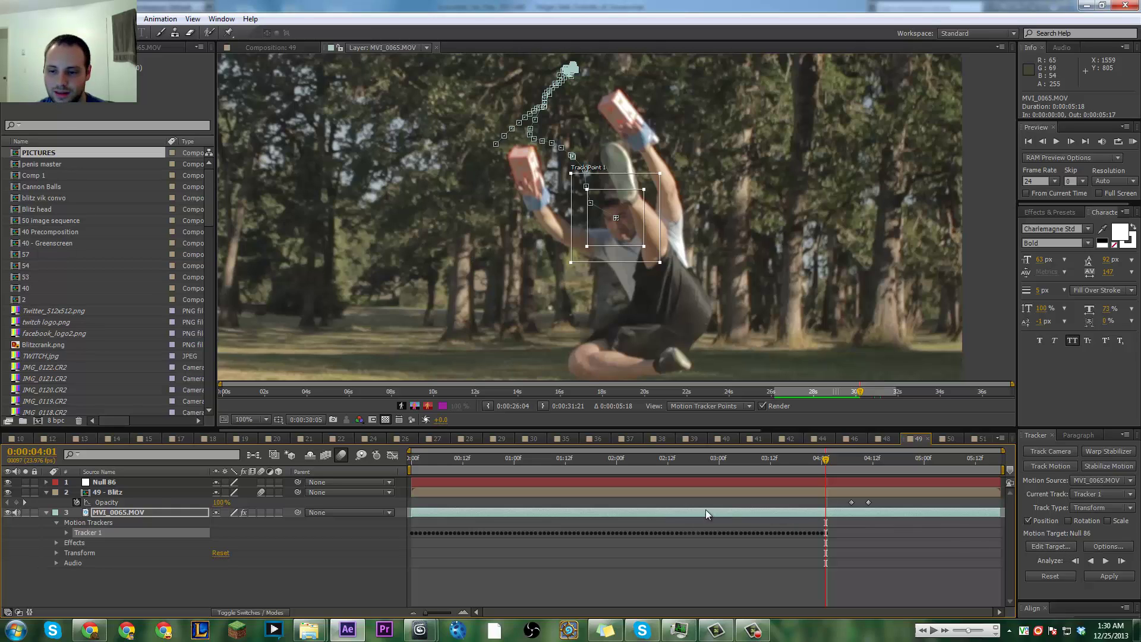
Step: Set Null 86 as the motion target and apply the tracking data to it
{"action": "left_click", "coordinate": [101, 483]}
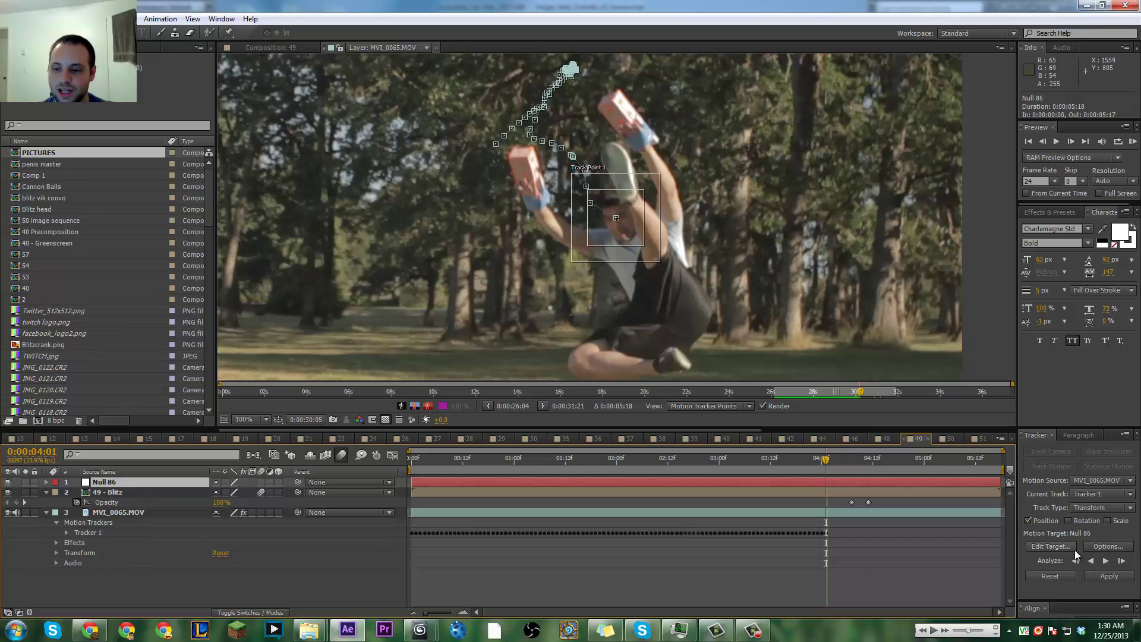
{"action": "left_click", "coordinate": [1056, 546]}
{"action": "left_click", "coordinate": [626, 297]}
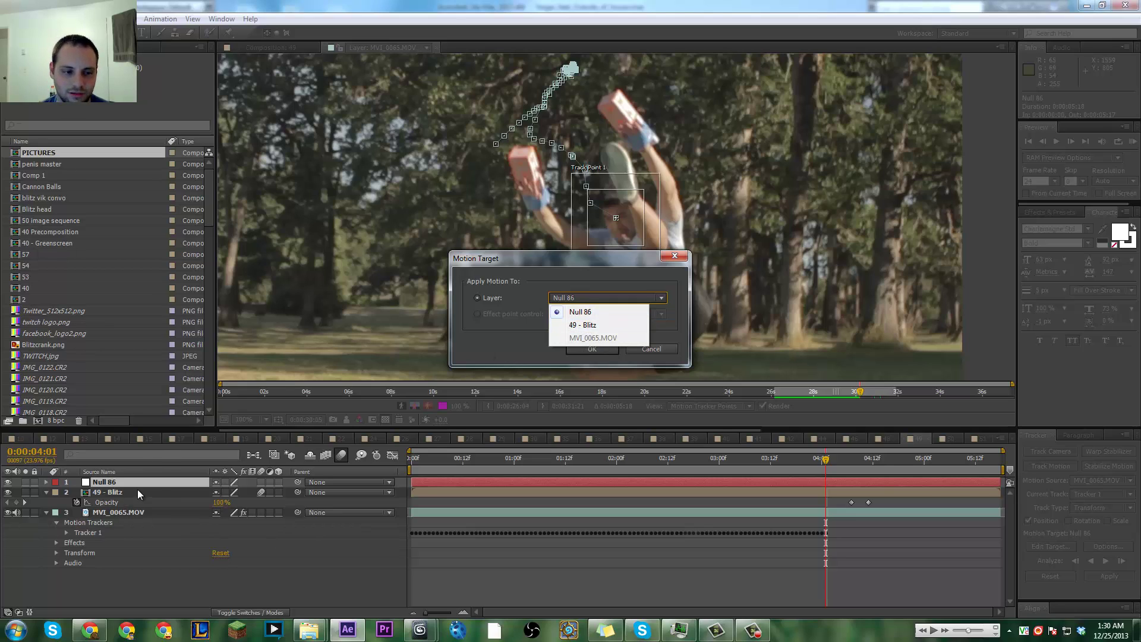
{"action": "left_click", "coordinate": [597, 313]}
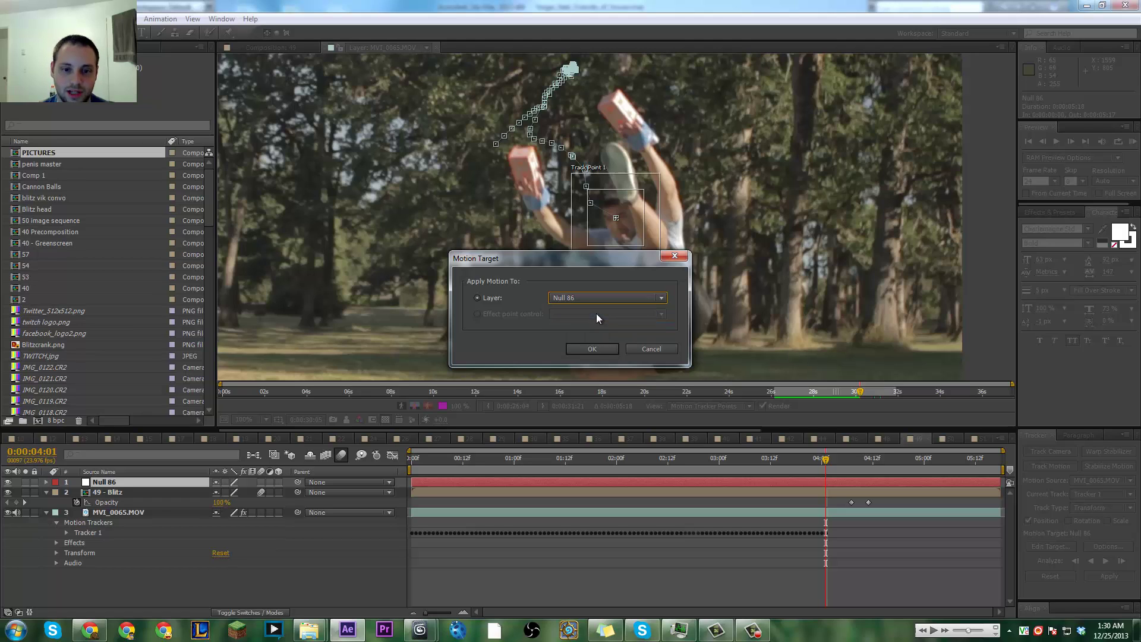
{"action": "left_click", "coordinate": [591, 350]}
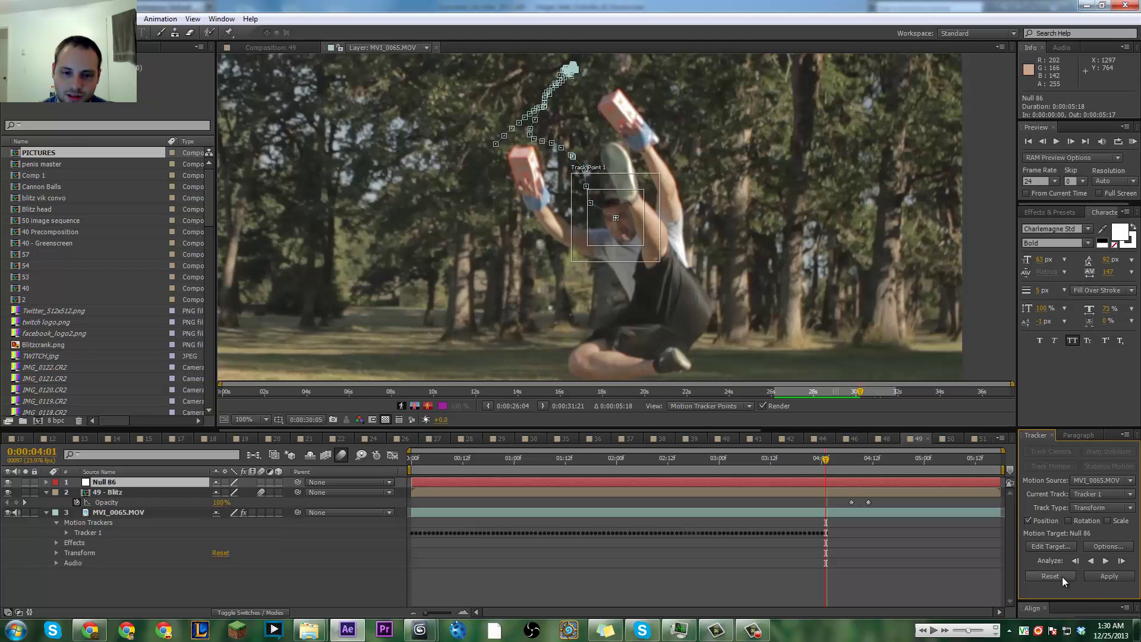
{"action": "left_click", "coordinate": [1106, 578]}
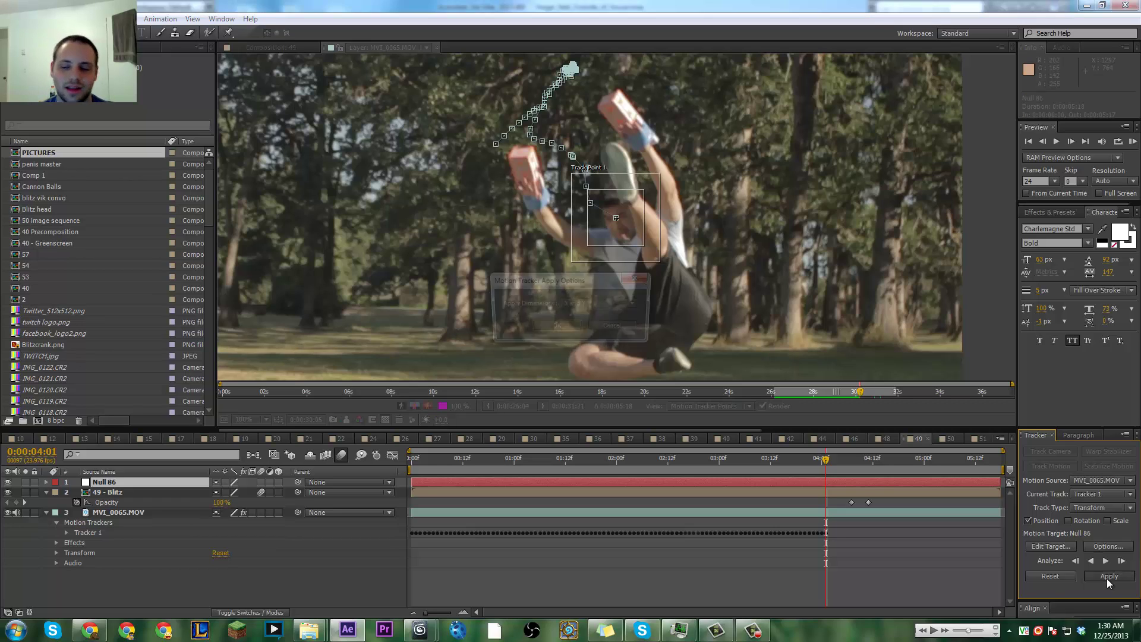
{"action": "left_click", "coordinate": [555, 328]}
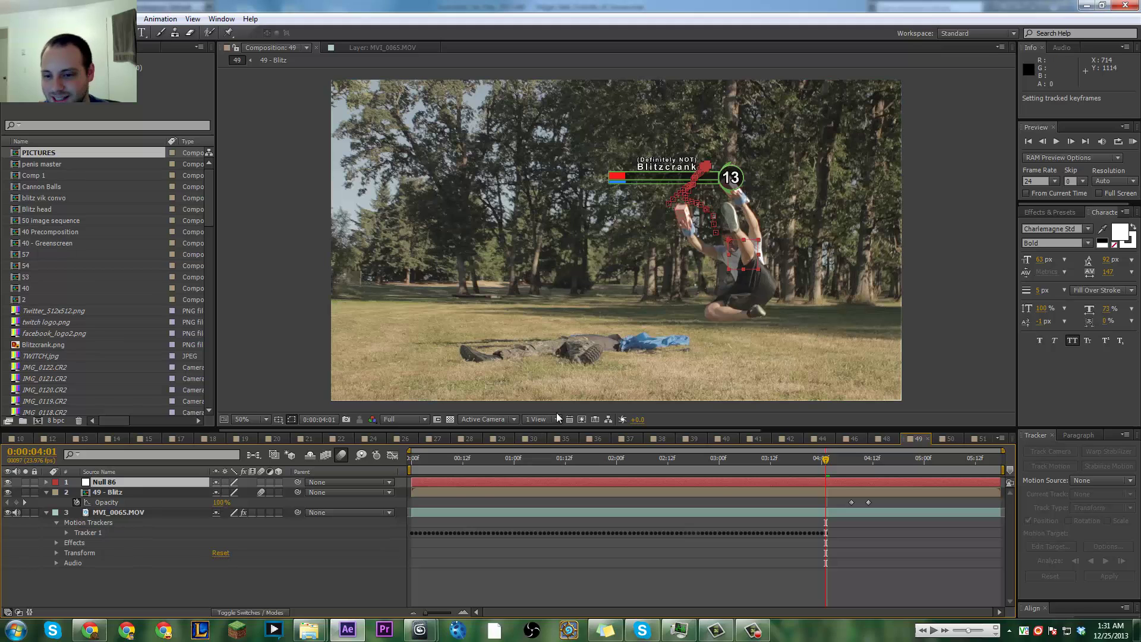
Step: Preview composition 49 from the first frame to 0:00:02:18 to check the name plate against the man's movement
{"action": "left_click", "coordinate": [410, 466]}
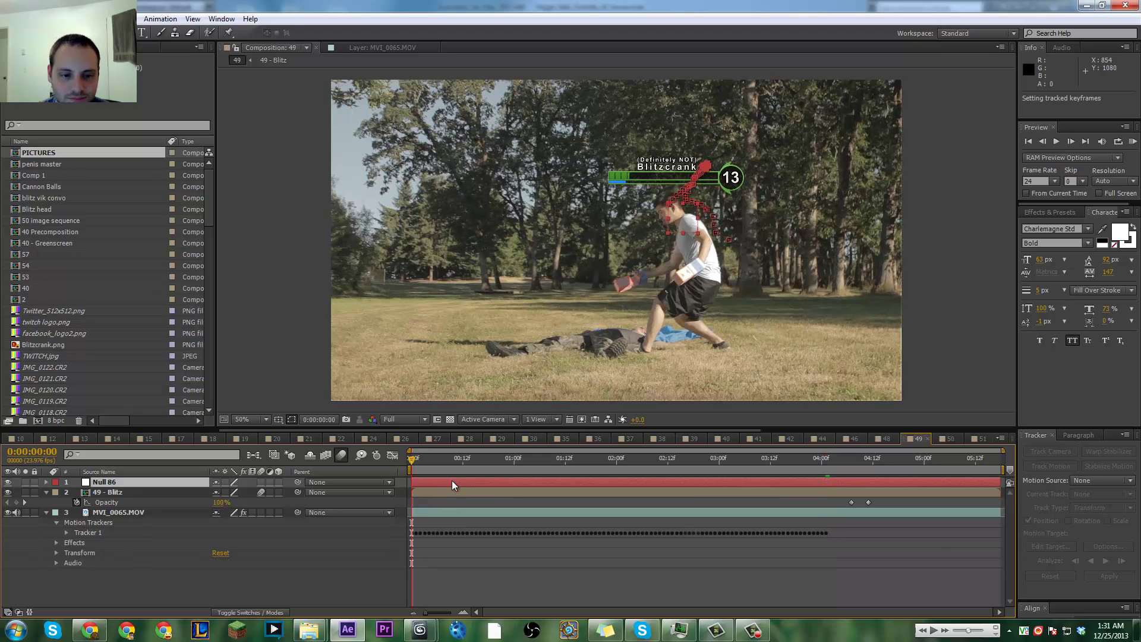
{"action": "key", "text": "space"}
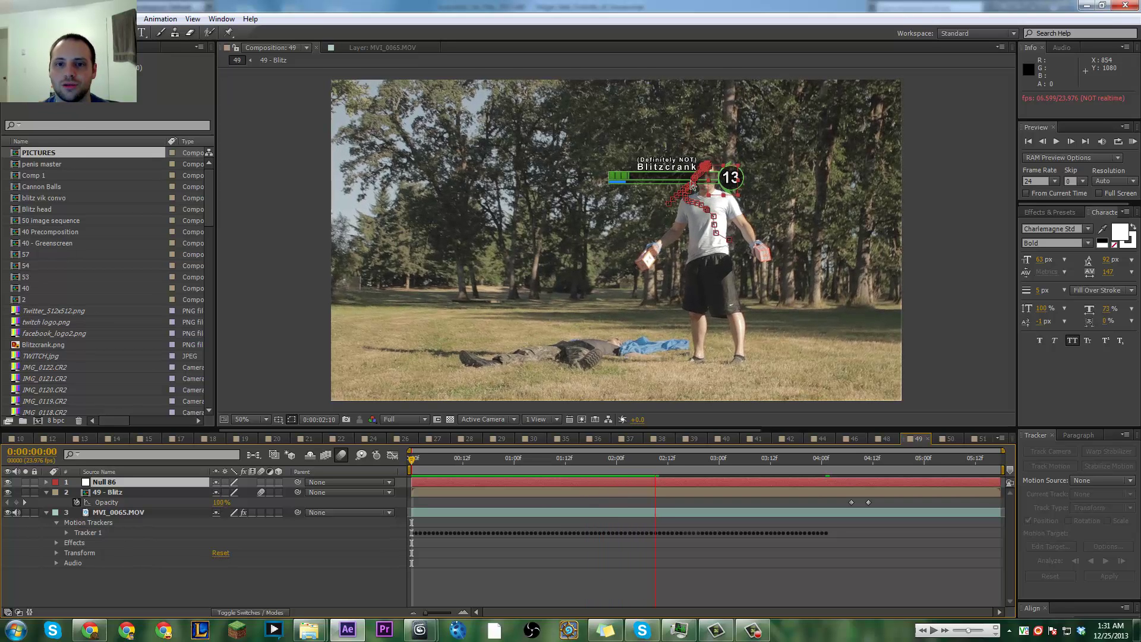
{"action": "key", "text": "space"}
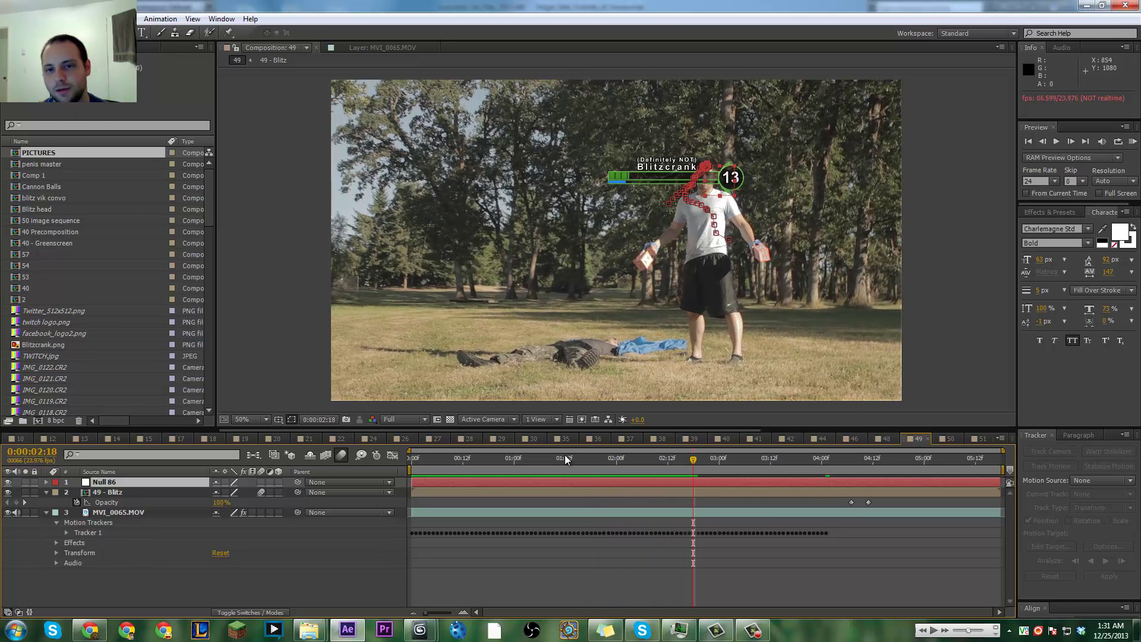
Step: Position the 49 - Blitz name plate above the man's head at the first frame, at about 1144.5, 326.6
{"action": "left_click", "coordinate": [121, 495]}
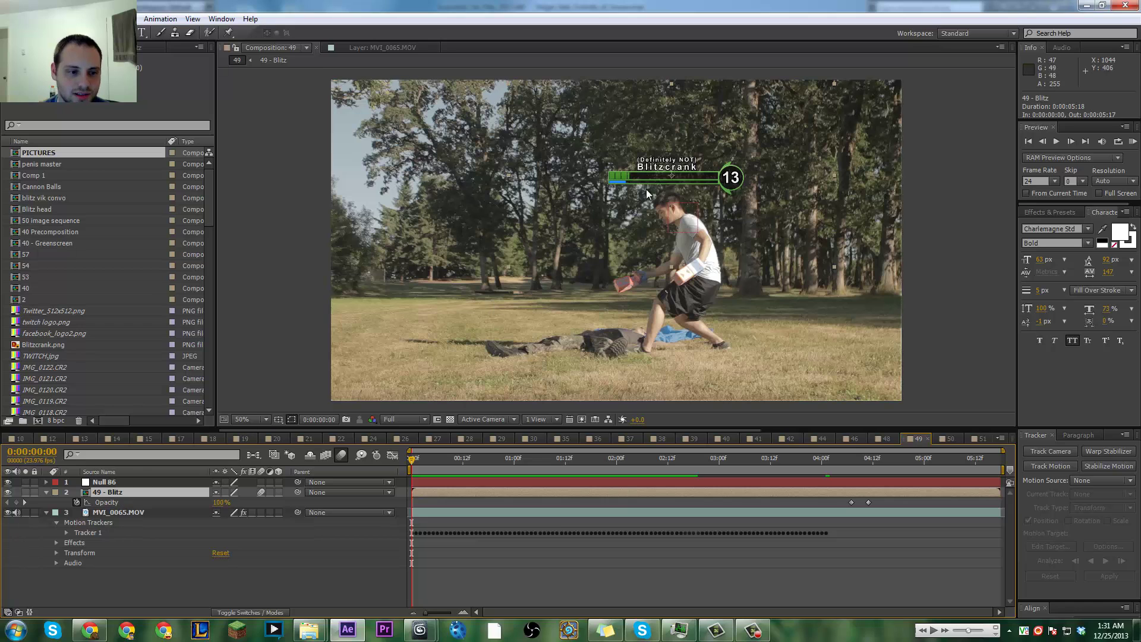
{"action": "left_click_drag", "start_coordinate": [690, 192], "coordinate": [719, 164]}
{"action": "scroll", "coordinate": [702, 183], "scroll_direction": "up", "scroll_amount": 2}
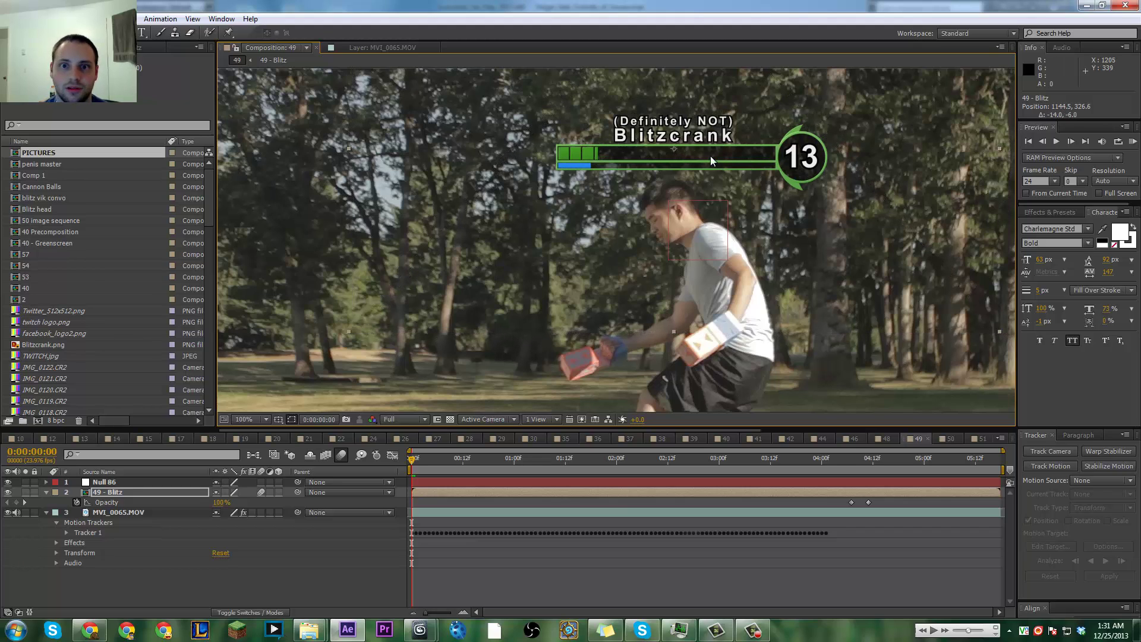
{"action": "left_click_drag", "start_coordinate": [719, 161], "coordinate": [711, 158]}
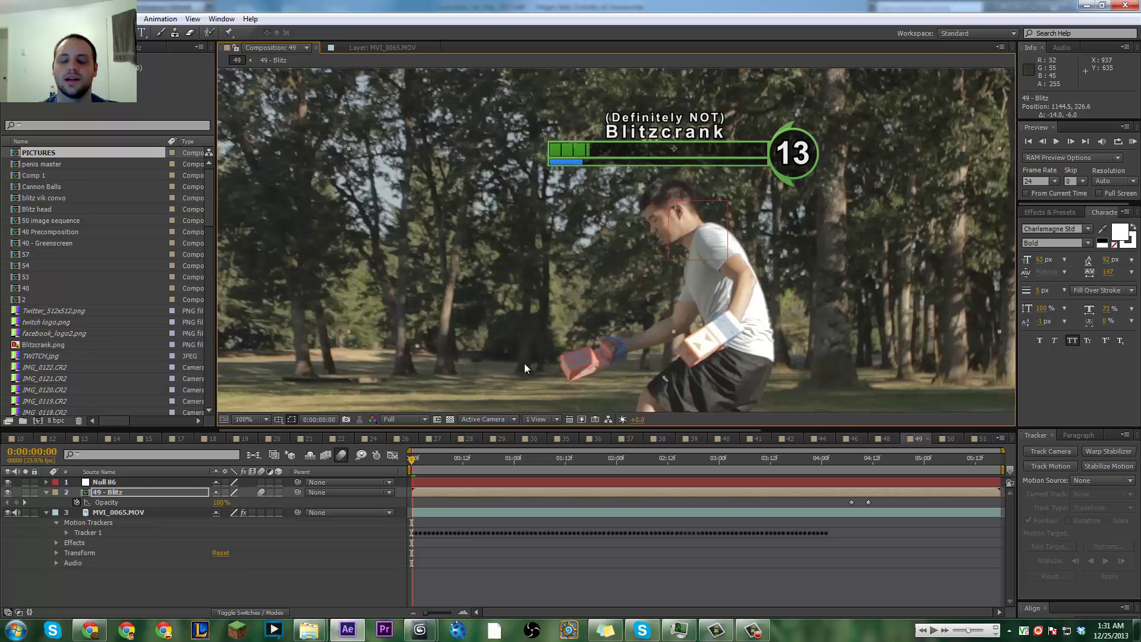
Step: Parent the 49 - Blitz layer to Null 86
{"action": "left_click", "coordinate": [297, 492]}
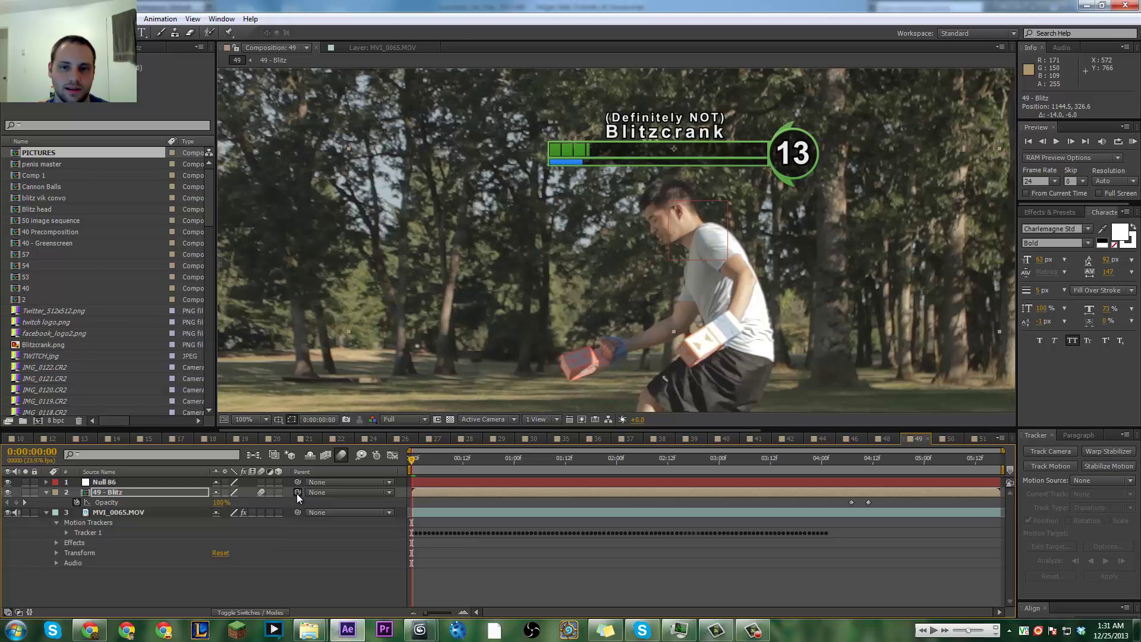
{"action": "left_click_drag", "start_coordinate": [297, 493], "coordinate": [177, 482]}
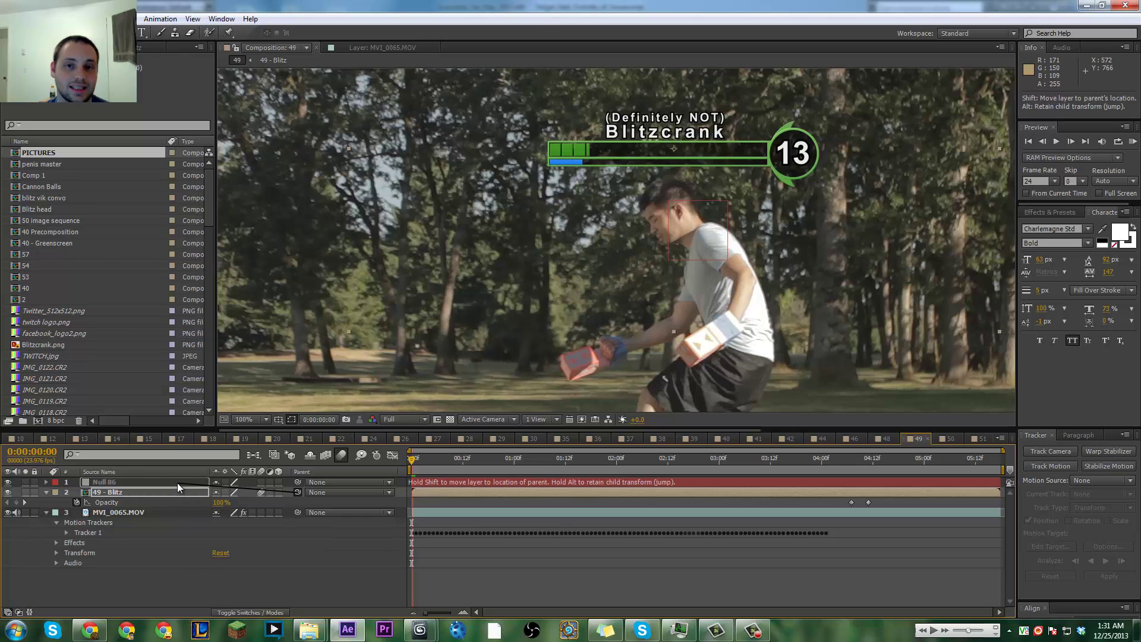
{"action": "left_click_drag", "start_coordinate": [177, 483], "coordinate": [177, 482]}
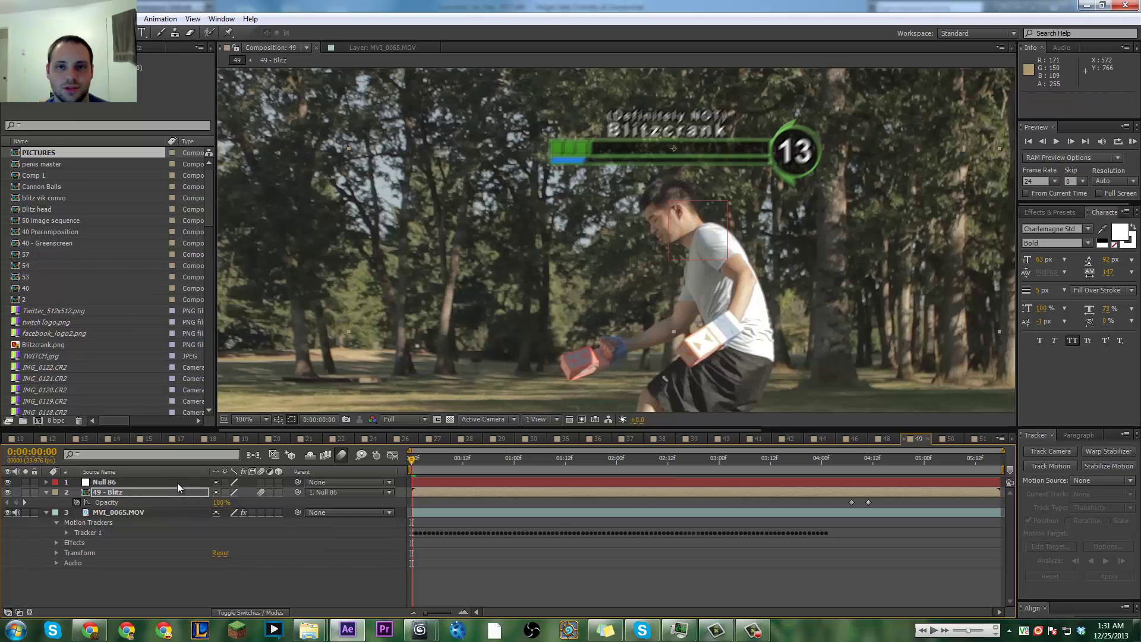
{"action": "left_click", "coordinate": [142, 514]}
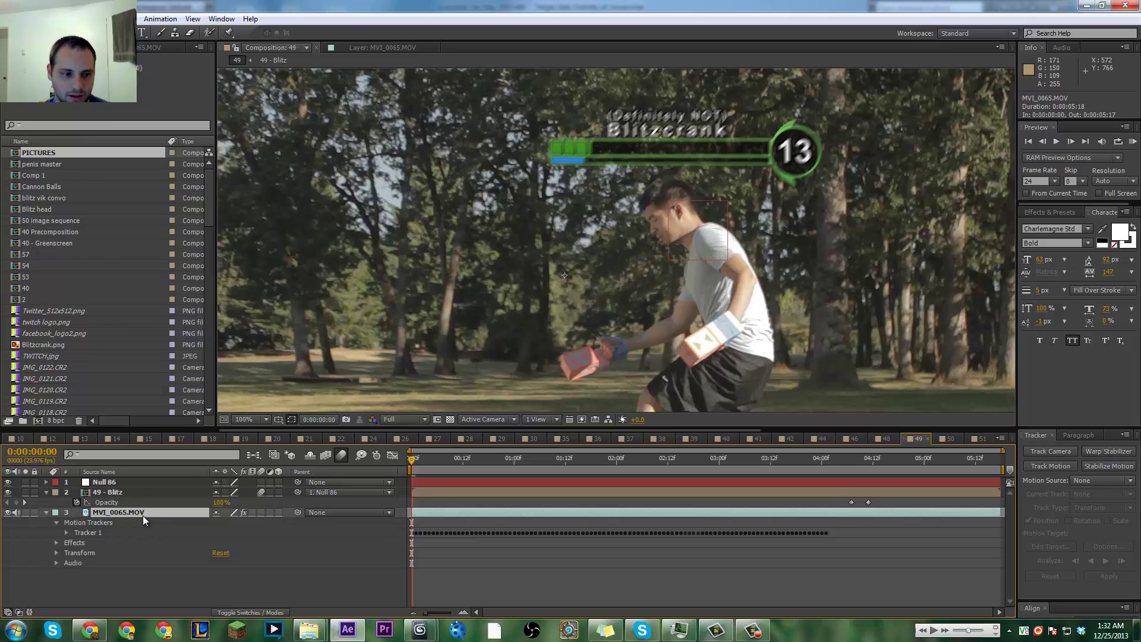
{"action": "left_click", "coordinate": [113, 484]}
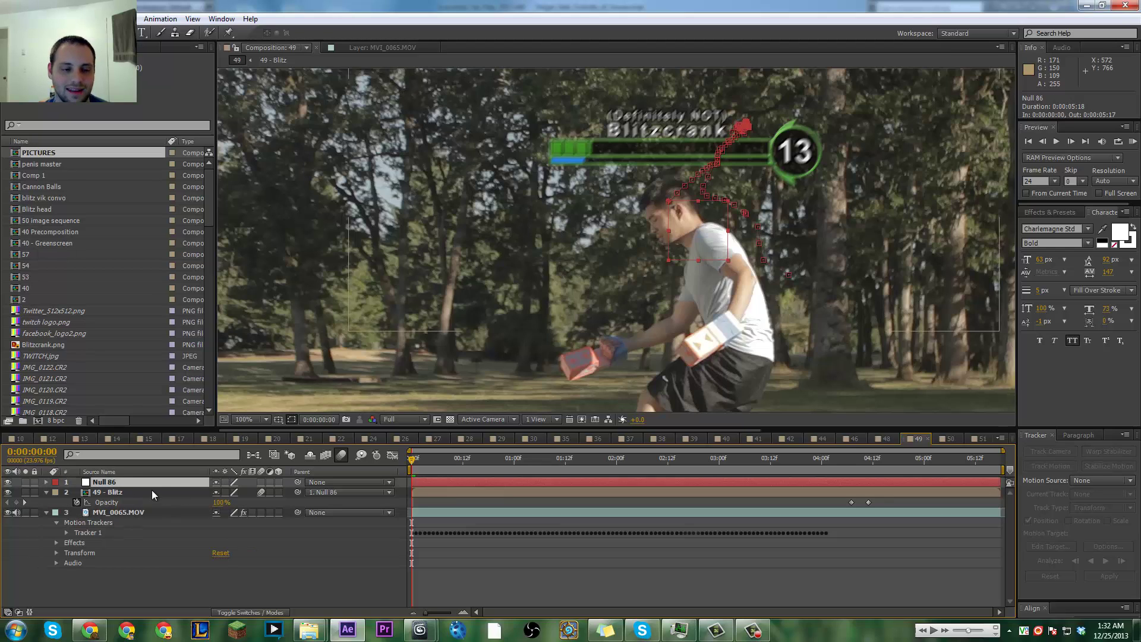
{"action": "left_click", "coordinate": [140, 491]}
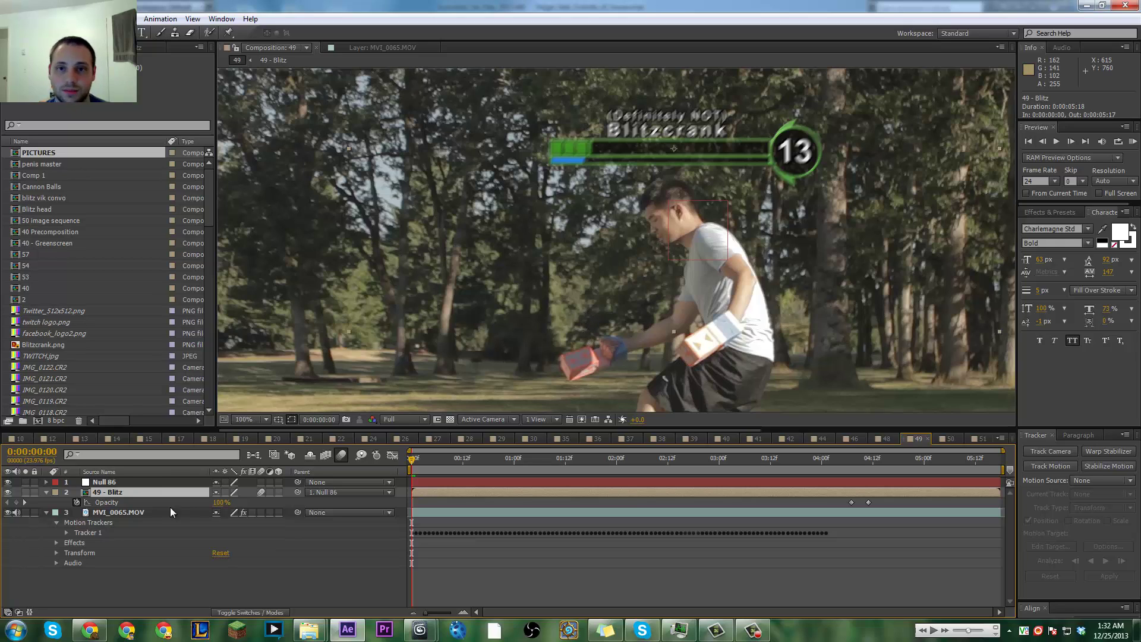
{"action": "left_click", "coordinate": [121, 480]}
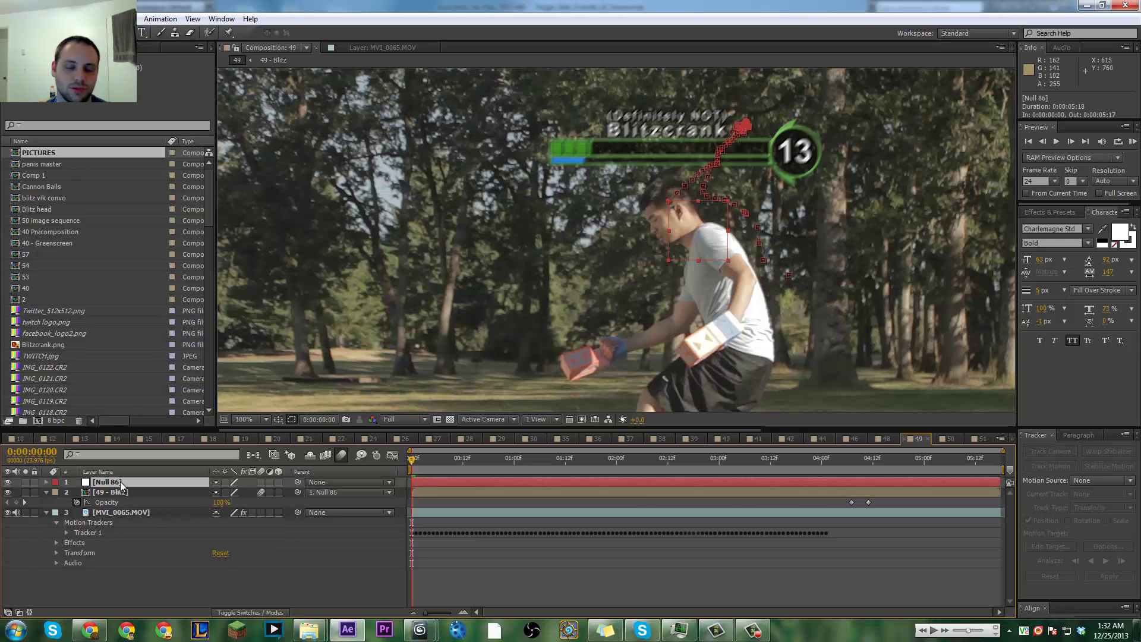
{"action": "left_click", "coordinate": [110, 492]}
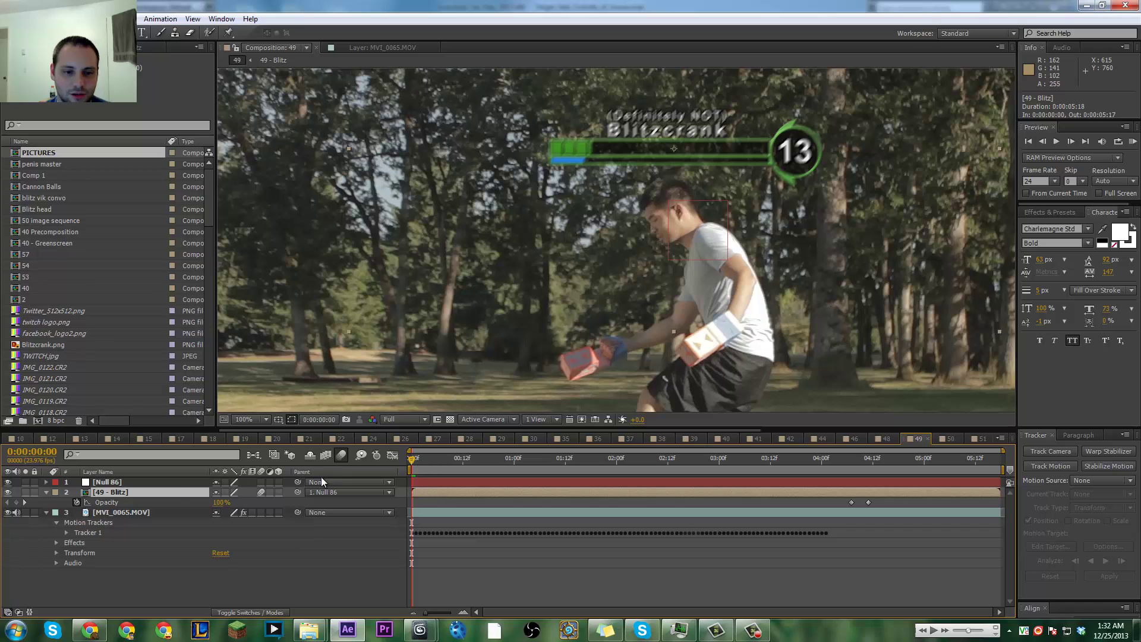
{"action": "left_click", "coordinate": [123, 481]}
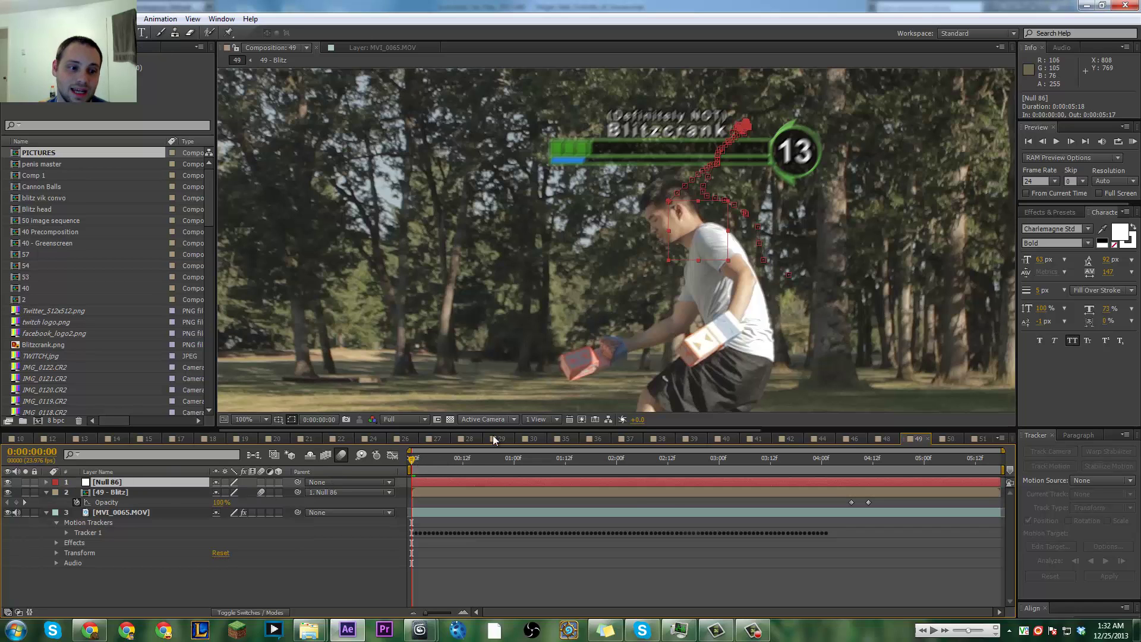
Step: Preview the parented name plate's motion from the start to 0:00:03:01, and return to the first frame
{"action": "scroll", "coordinate": [746, 336], "scroll_direction": "down", "scroll_amount": 2}
{"action": "key", "text": "space"}
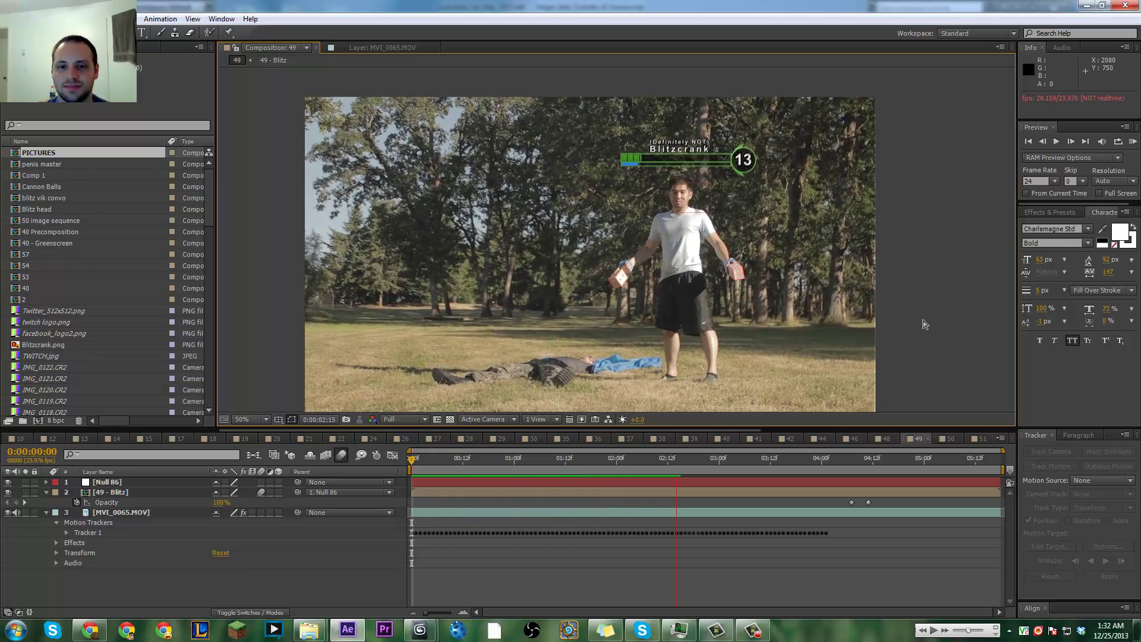
{"action": "key", "text": "space"}
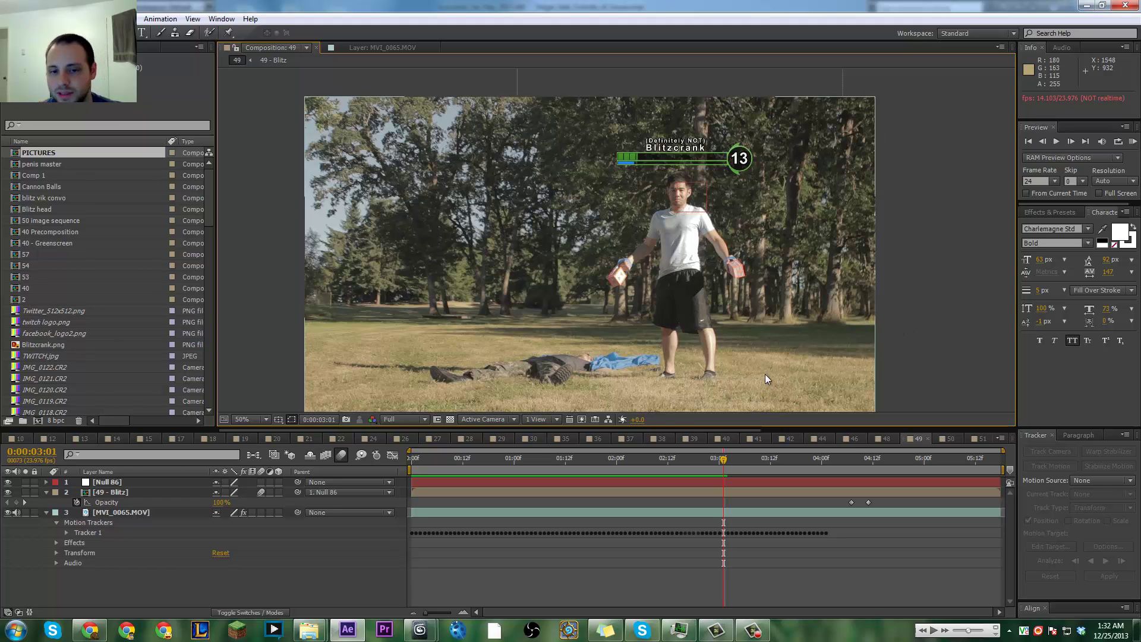
{"action": "key", "text": "slash"}
{"action": "left_click_drag", "start_coordinate": [764, 370], "coordinate": [788, 349]}
{"action": "key", "text": "comma"}
{"action": "key", "text": "comma"}
{"action": "key", "text": "period"}
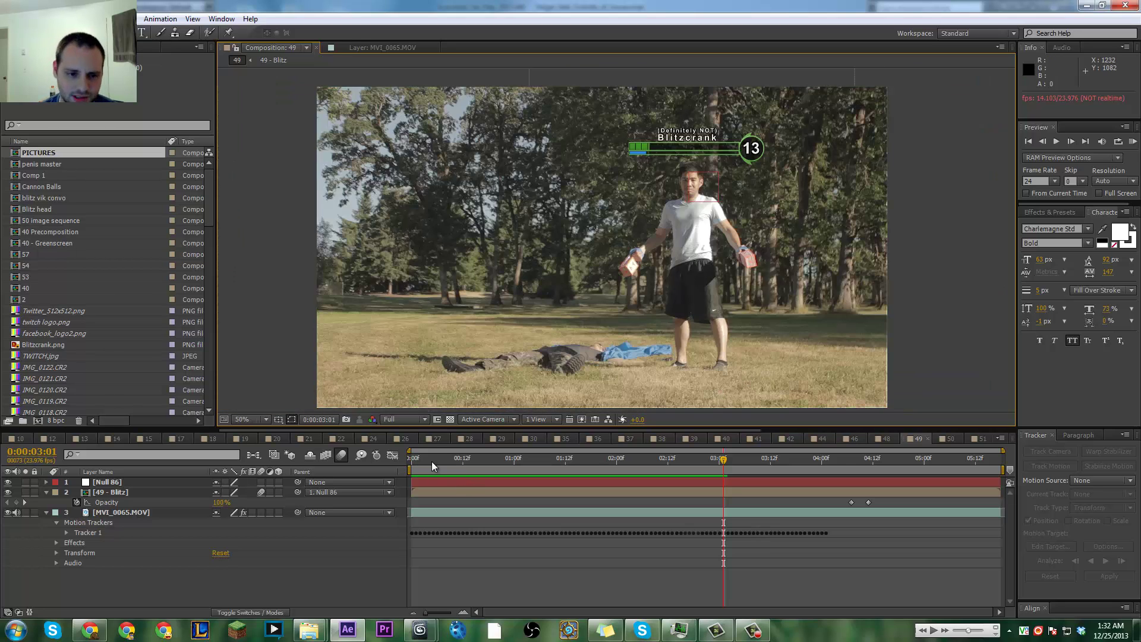
{"action": "left_click", "coordinate": [406, 455]}
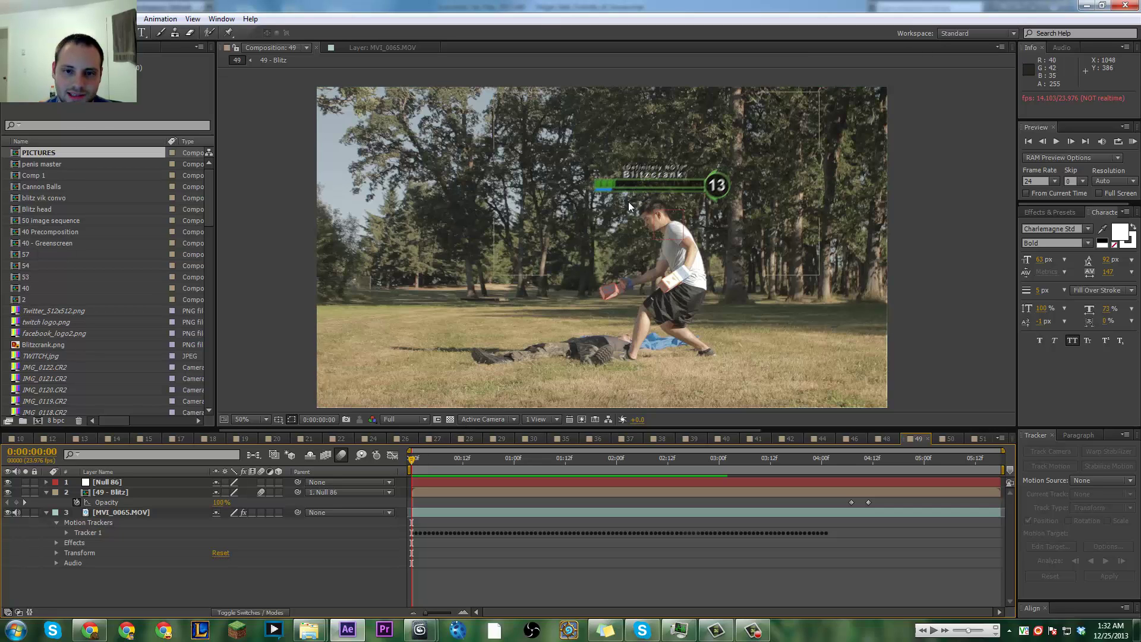
Step: Turn off motion blur for the 49 - Blitz layer and preview the name plate from the first frame to 0:00:01:23
{"action": "left_click", "coordinate": [350, 394]}
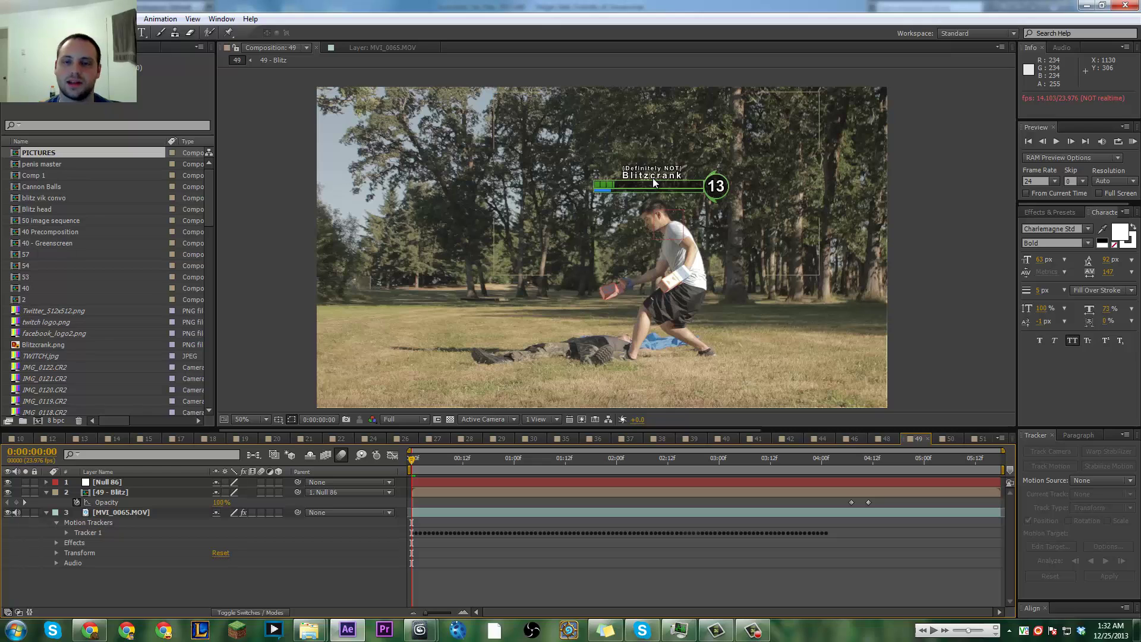
{"action": "key", "text": "space"}
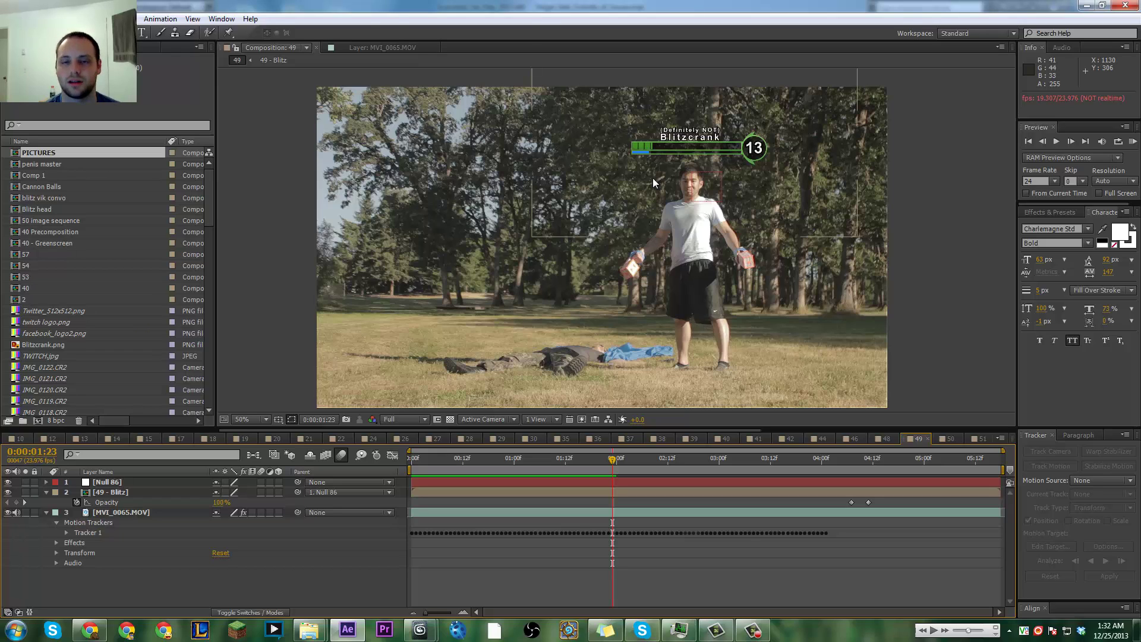
{"action": "left_click", "coordinate": [429, 169]}
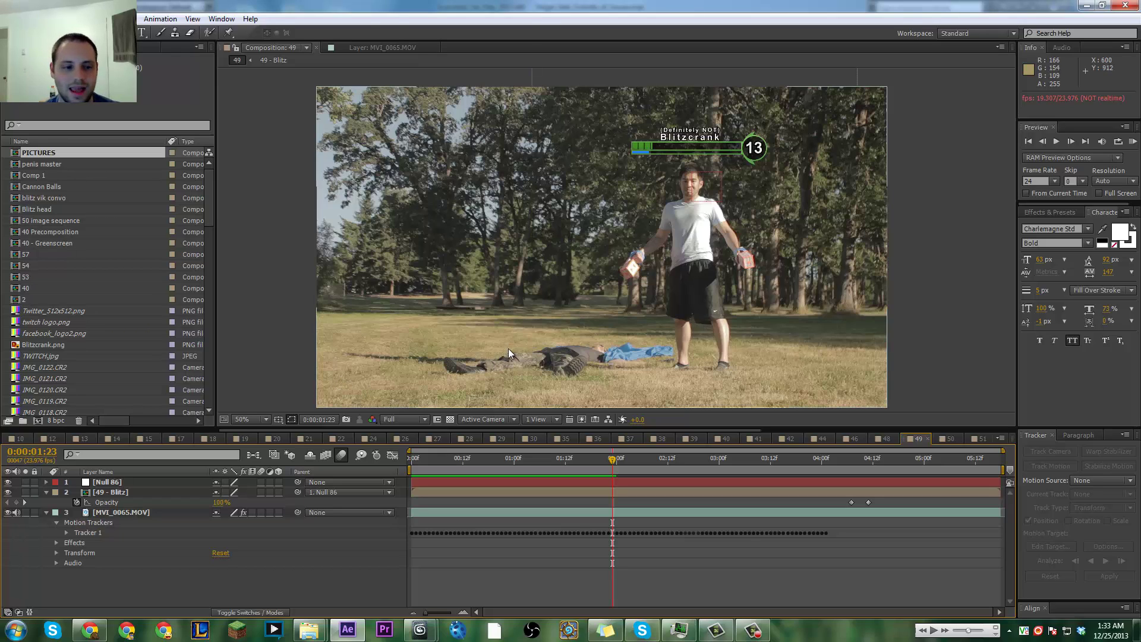
{"action": "left_click", "coordinate": [288, 422]}
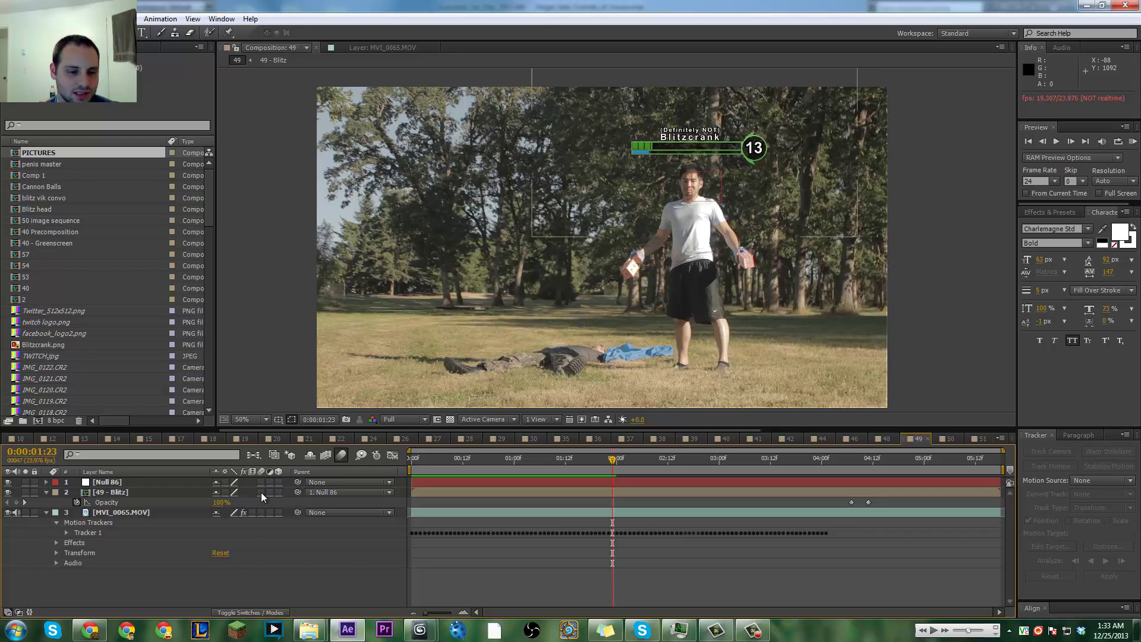
Step: Enable motion blur on the 49 - Blitz layer, preview the composition from the first frame, and return to 0:00:00:00
{"action": "left_click", "coordinate": [261, 493]}
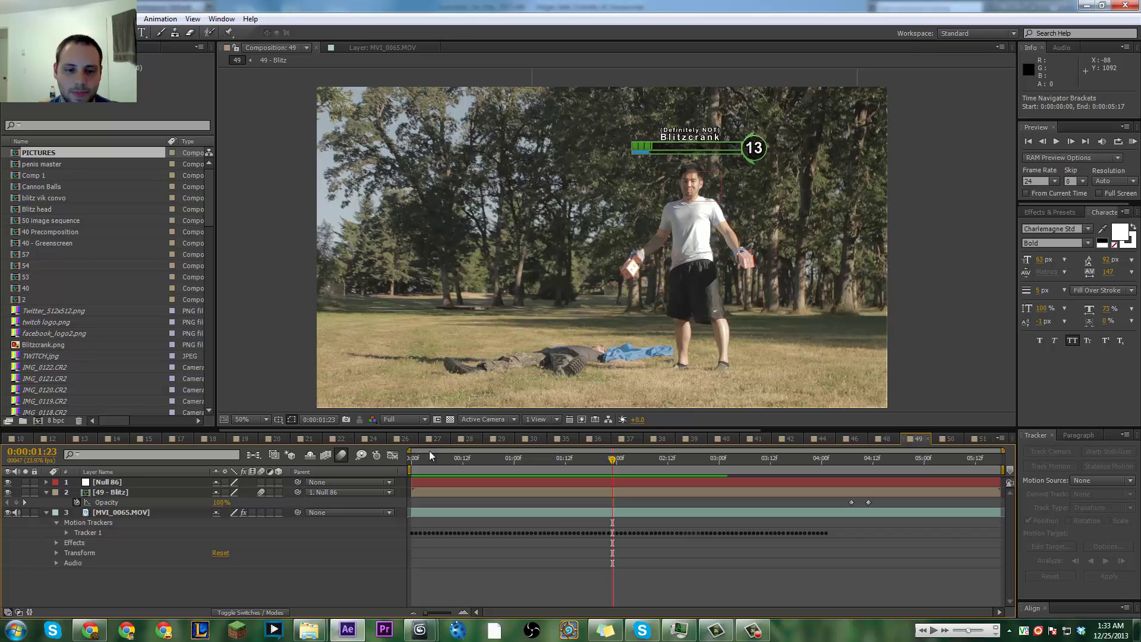
{"action": "left_click", "coordinate": [409, 462]}
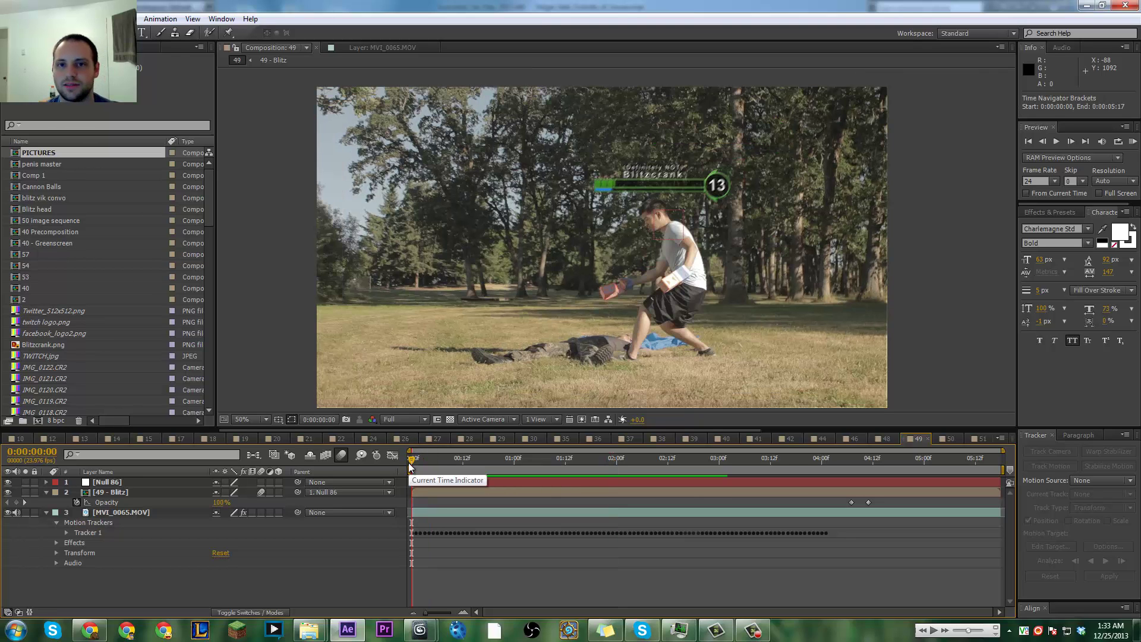
{"action": "key", "text": "space"}
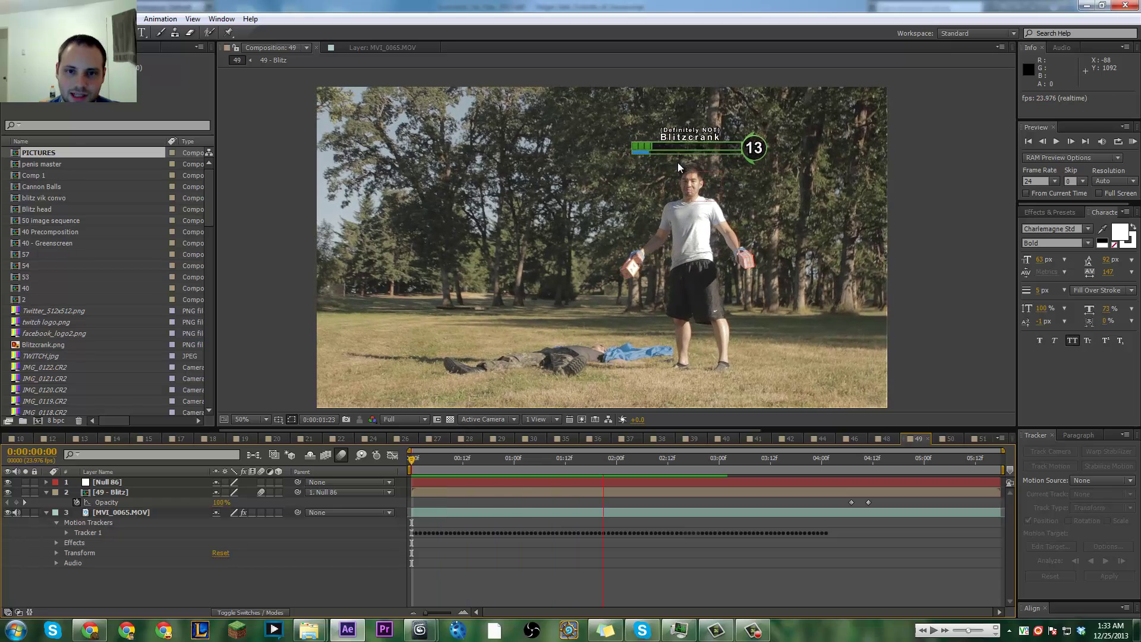
{"action": "left_click", "coordinate": [411, 462]}
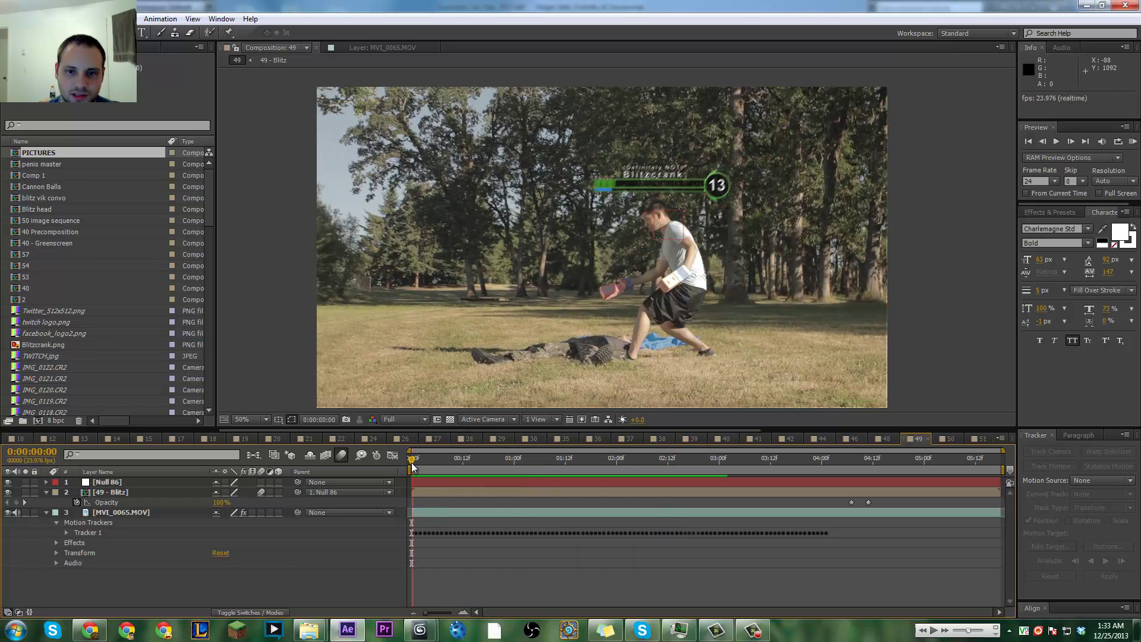